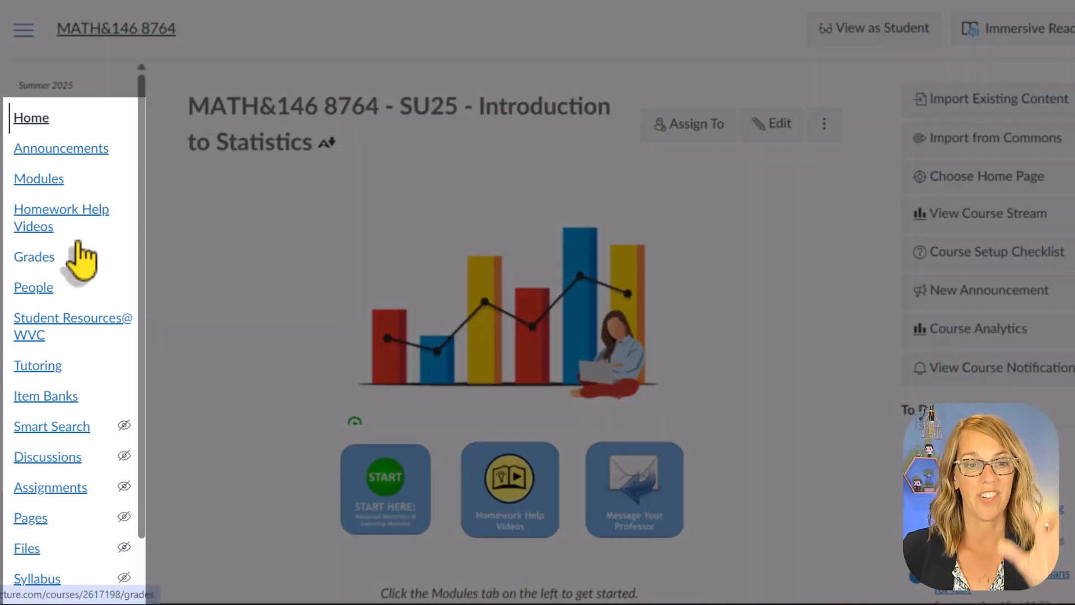
# - Open the management page for the course's question banks from its quizzes list
pyautogui.scroll(-3, 83, 392)
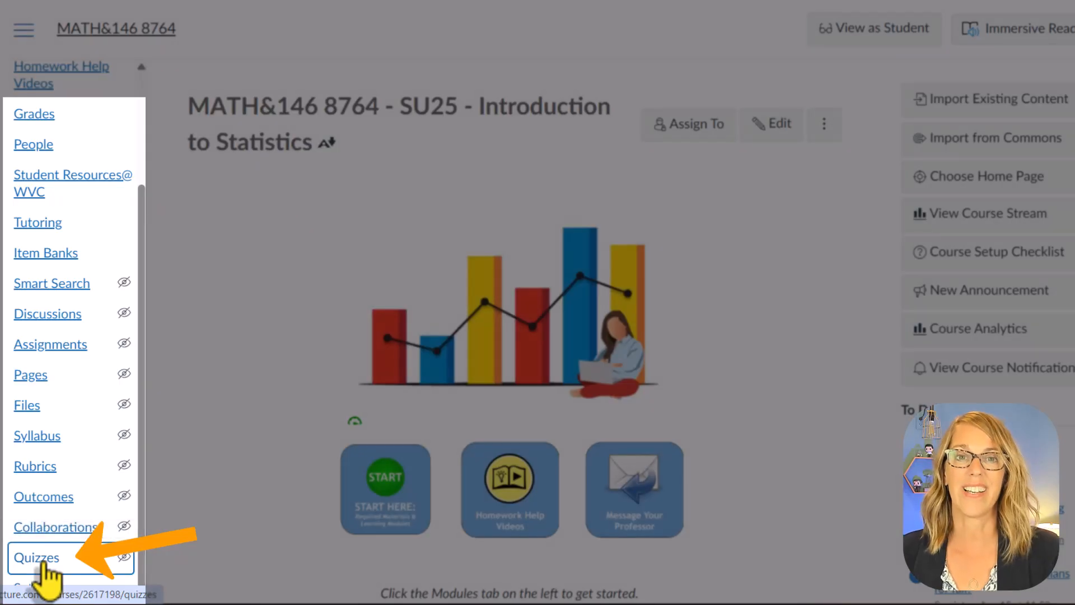
pyautogui.click(44, 561)
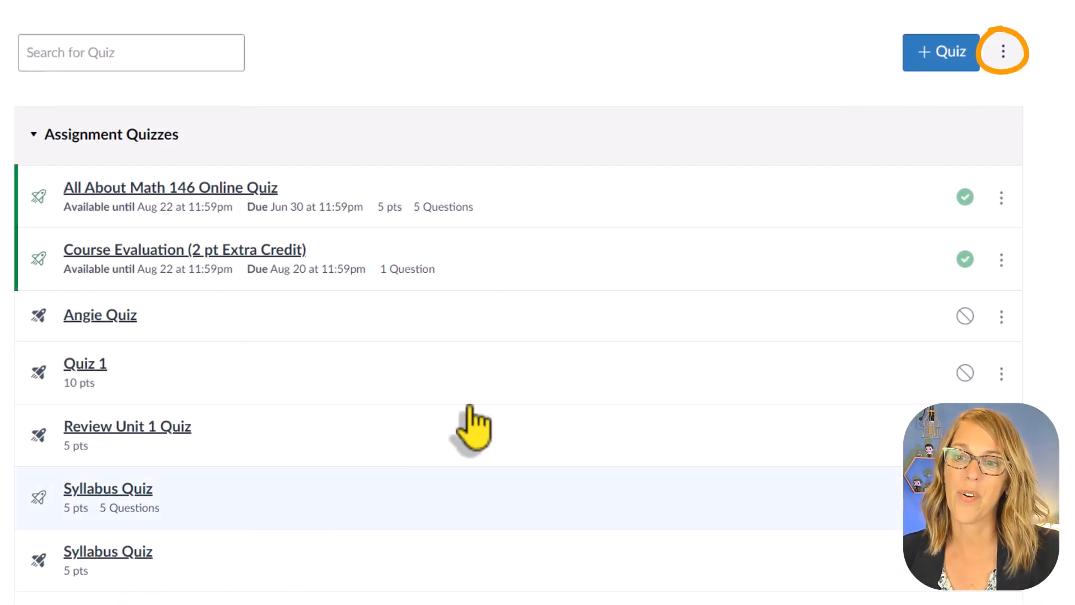
pyautogui.click(1004, 53)
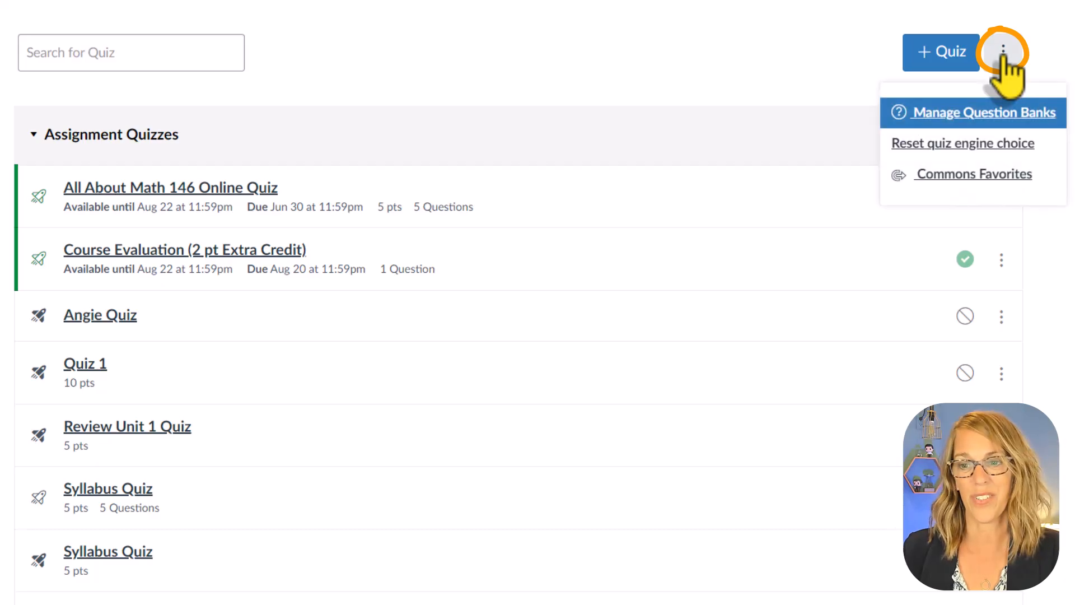
pyautogui.click(996, 119)
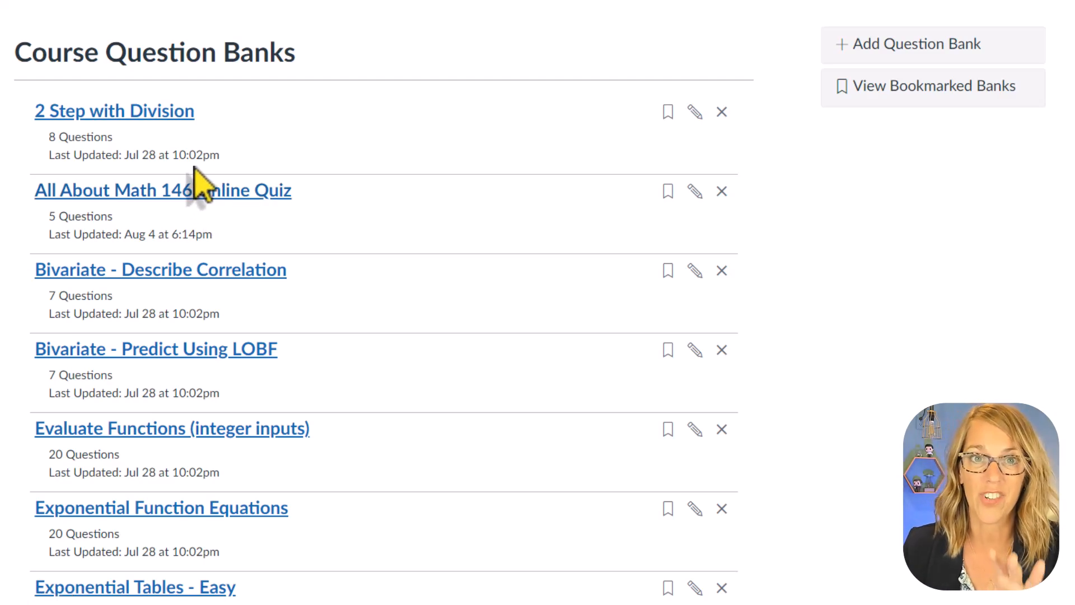
# - Create a question bank named with the instructor's first name in possessive form followed by "Question Bank"
pyautogui.click(921, 52)
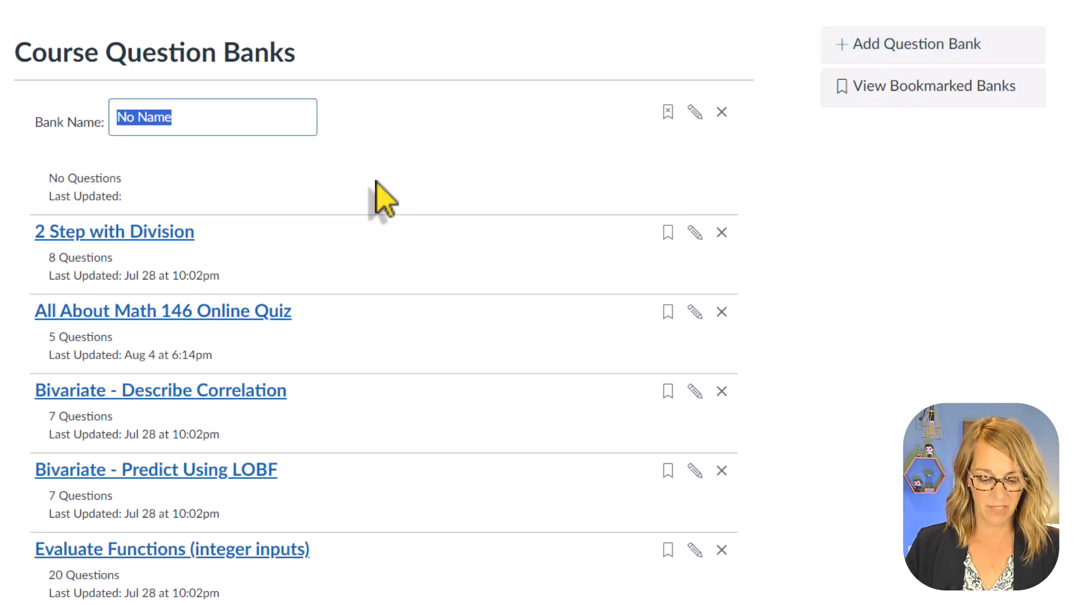
pyautogui.write("Angie'")
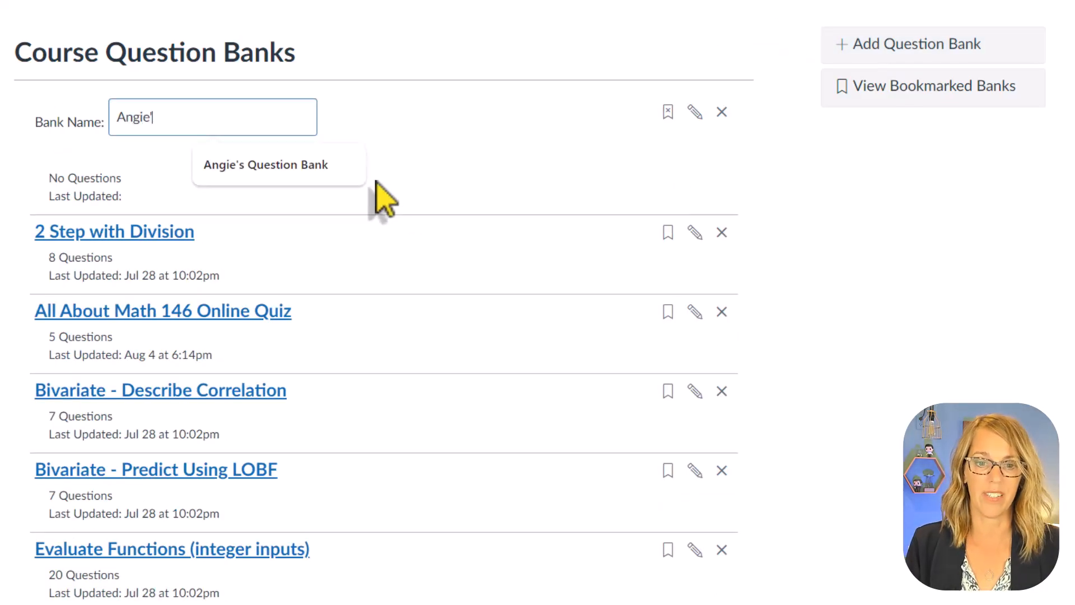
pyautogui.write('s Question ')
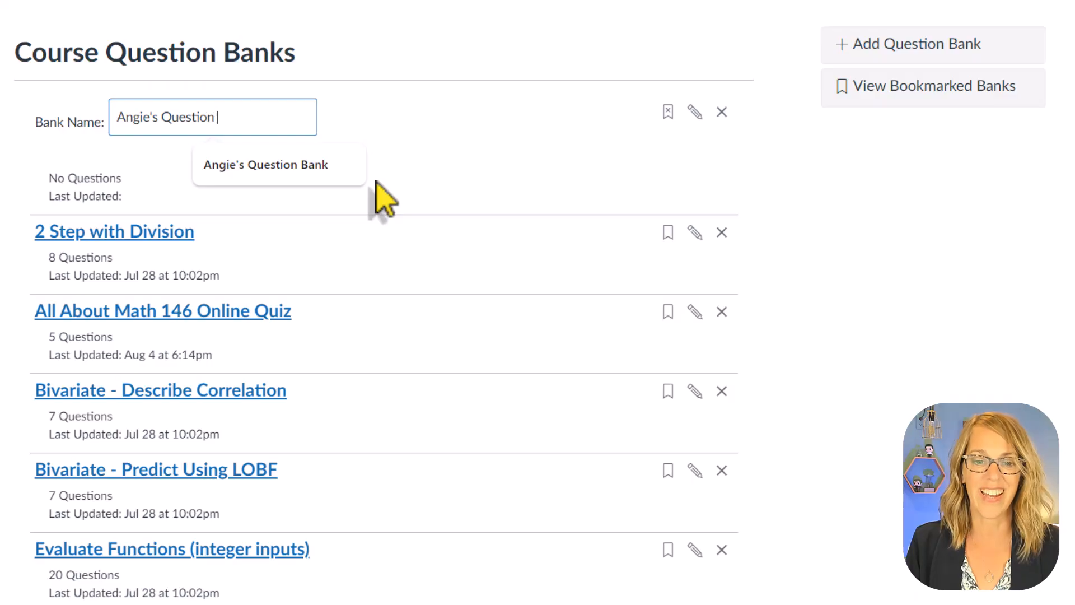
pyautogui.write('Bank')
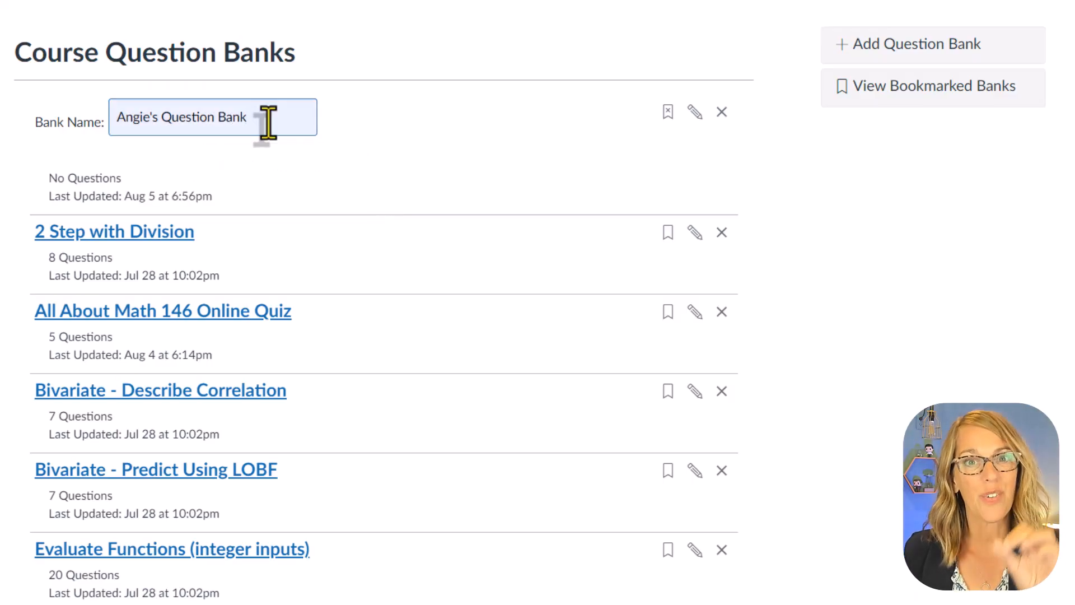
pyautogui.press('Return')
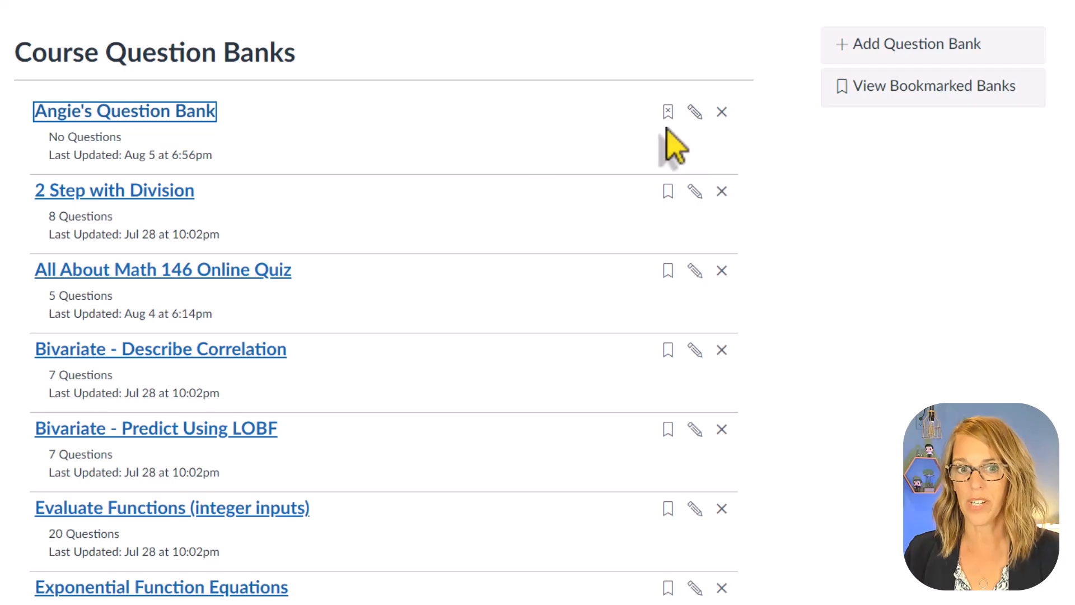
# - Start a Multiple Choice question in the new bank, asking what subject the instructor teaches
pyautogui.click(168, 115)
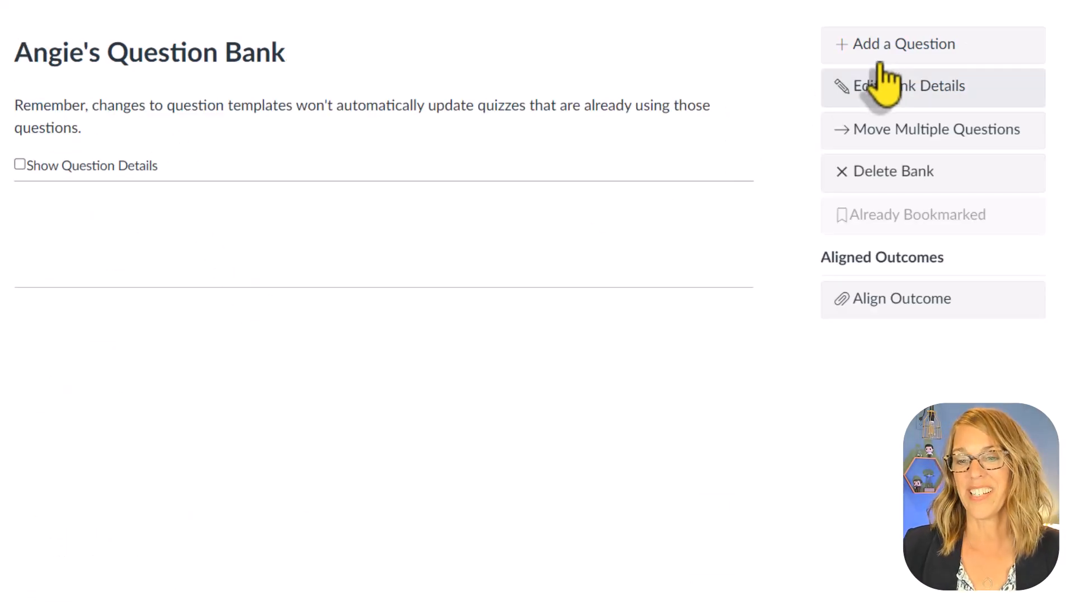
pyautogui.click(912, 49)
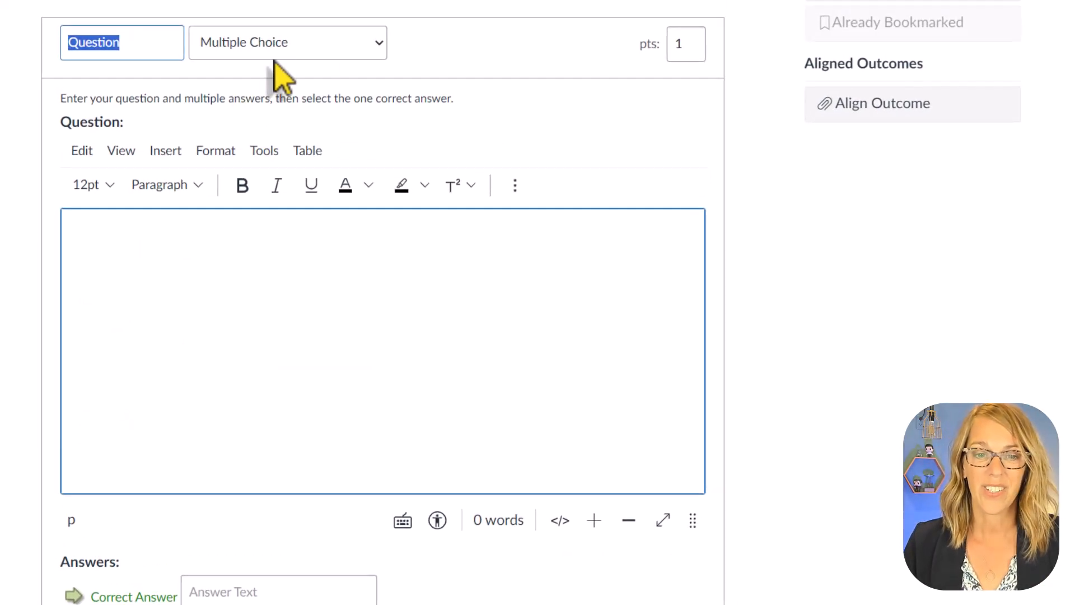
pyautogui.click(114, 240)
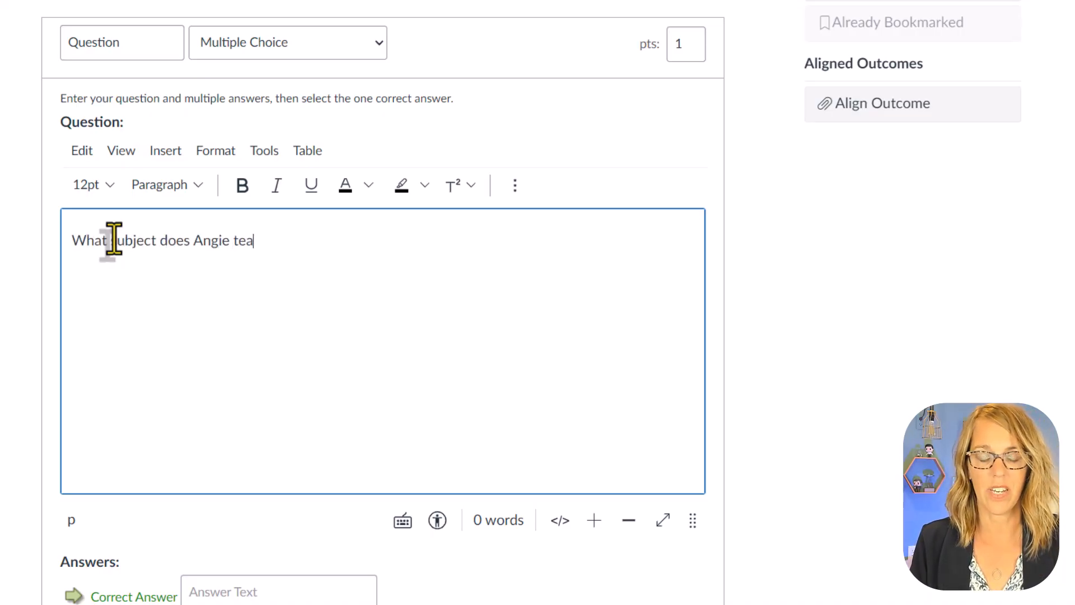
# - Enter "Math" as the correct answer and "History" as the first other possible answer
pyautogui.scroll(-5, 242, 485)
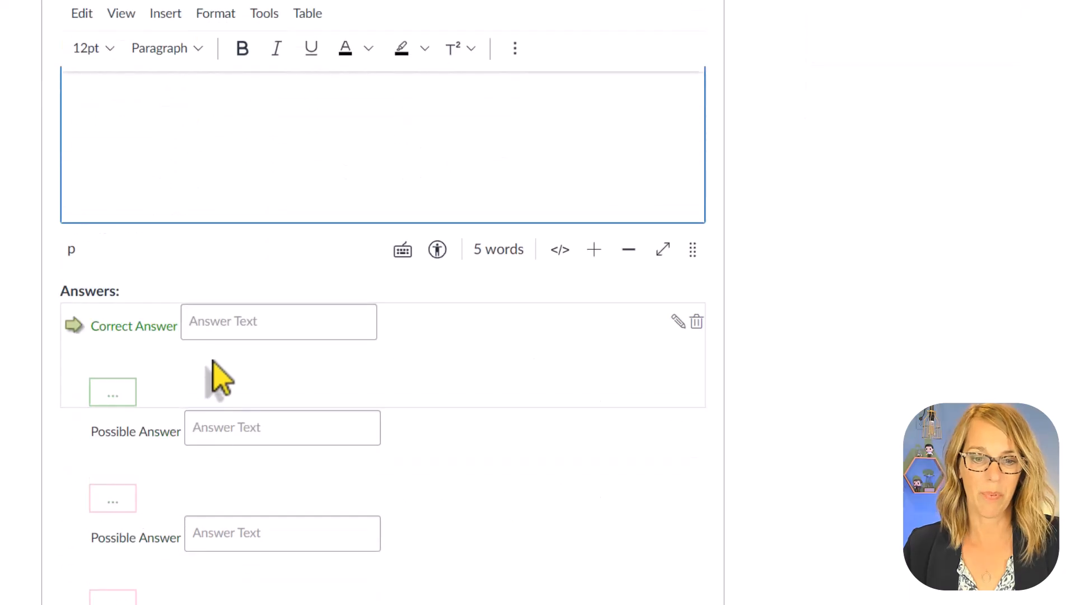
pyautogui.click(212, 331)
pyautogui.write('Ma')
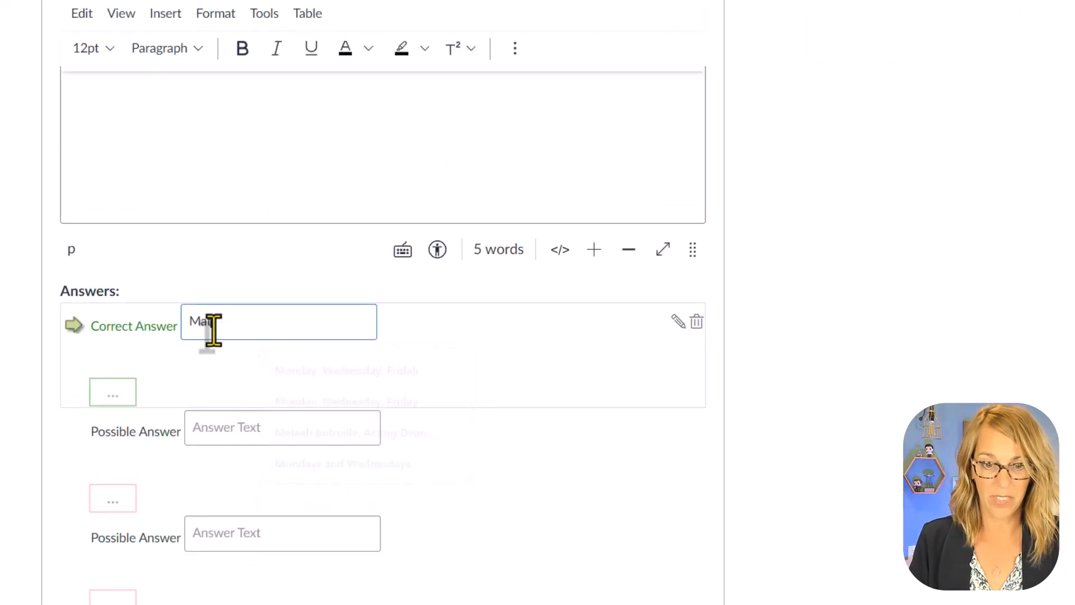
pyautogui.write('th')
pyautogui.click(216, 427)
pyautogui.write('History')
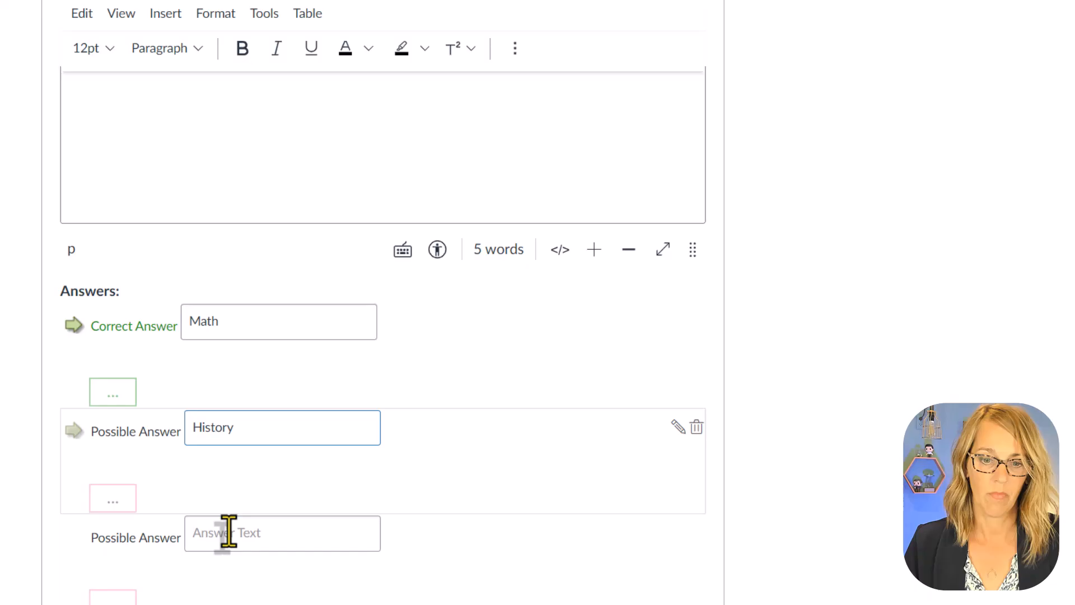
# - Fill the remaining possible answers with "Science" and "PE" and save the question to the bank
pyautogui.click(211, 533)
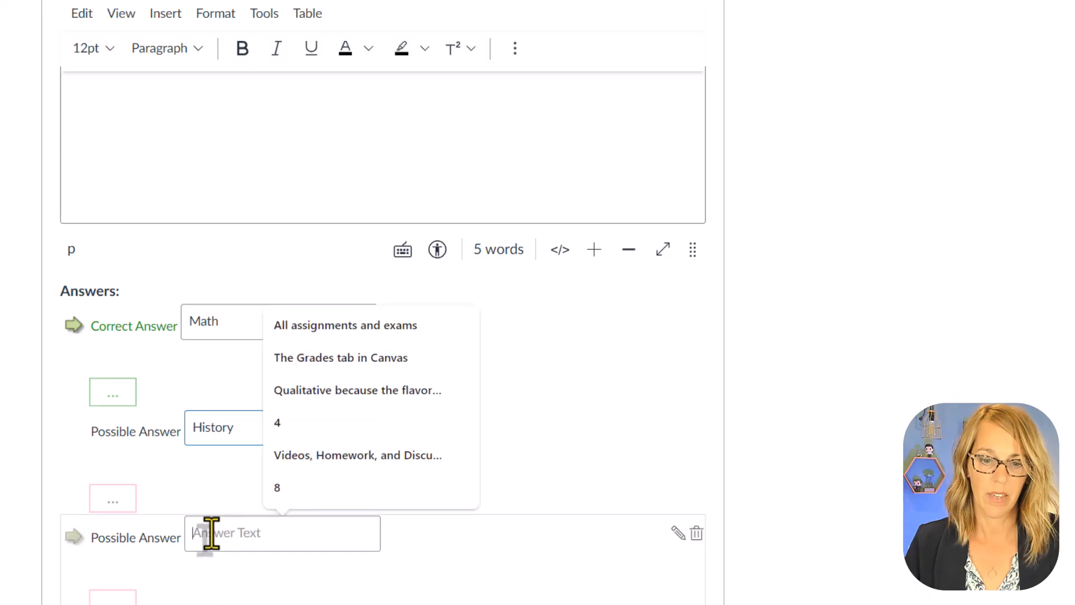
pyautogui.write('Science')
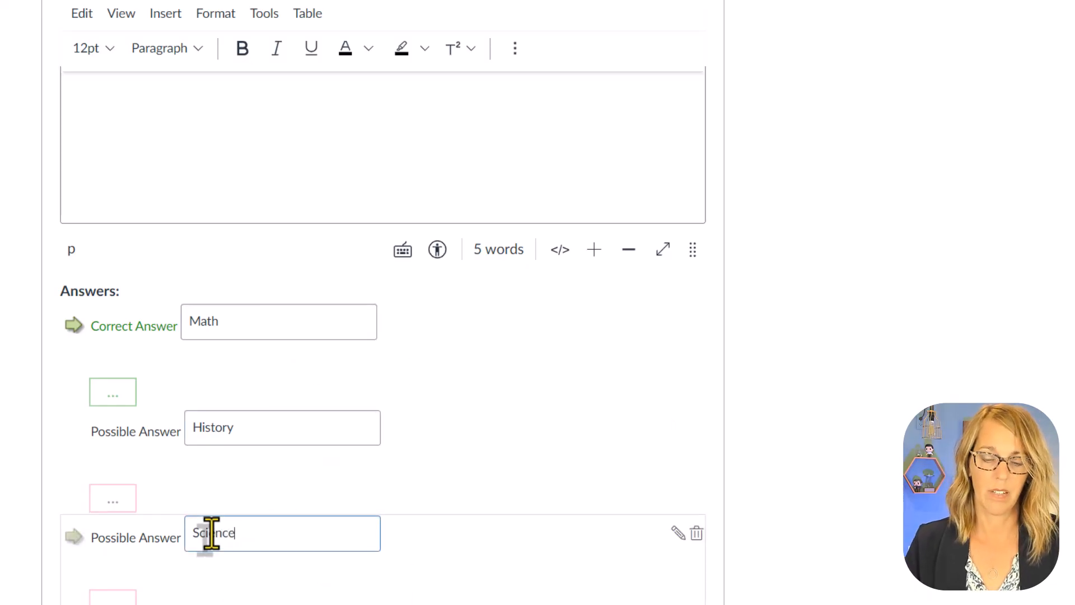
pyautogui.click(216, 604)
pyautogui.write('PE')
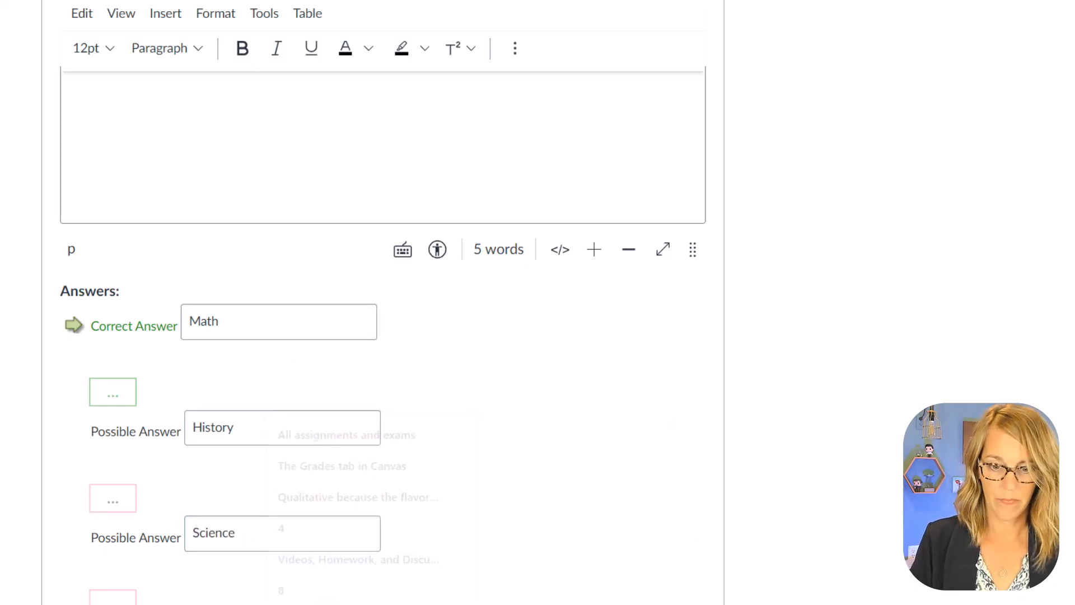
pyautogui.scroll(-3, 509, 355)
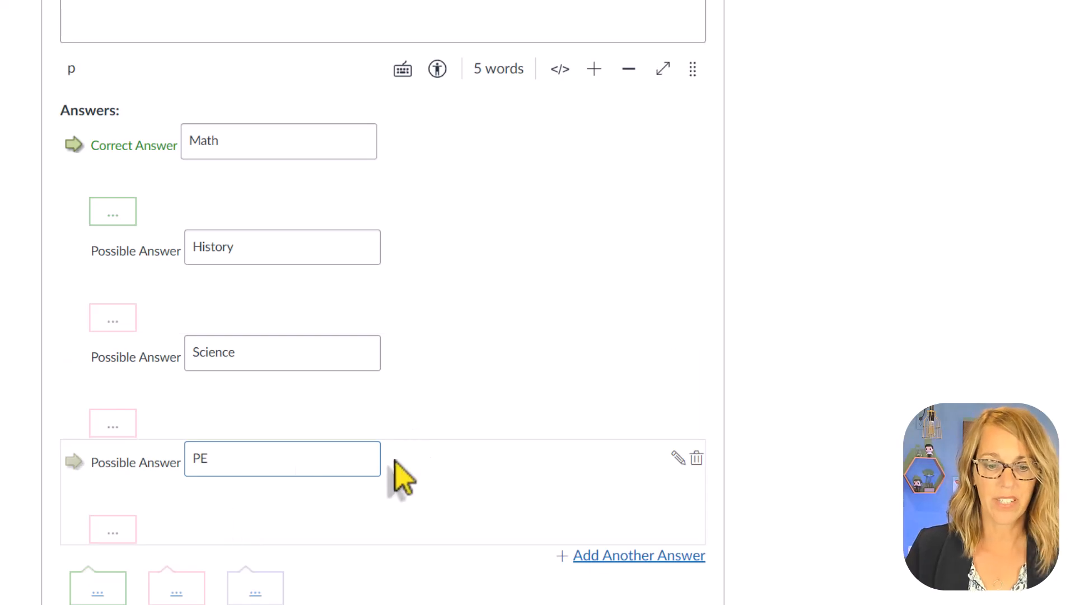
pyautogui.scroll(-2, 313, 499)
pyautogui.click(181, 538)
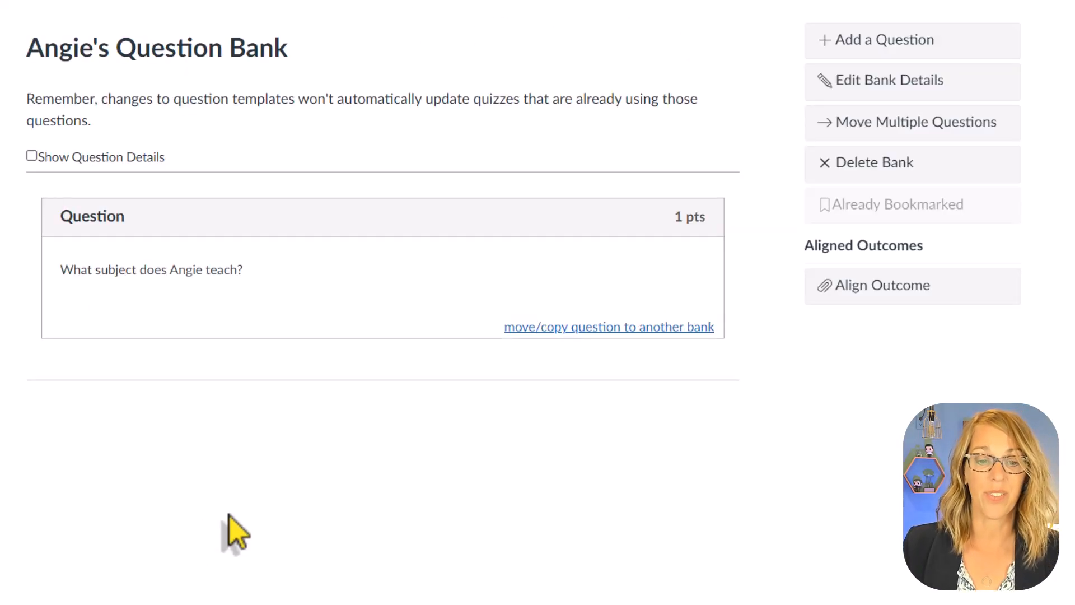
# - Add a True/False question stating that the instructor is the best teacher, with True as the correct answer, and save it
pyautogui.click(896, 63)
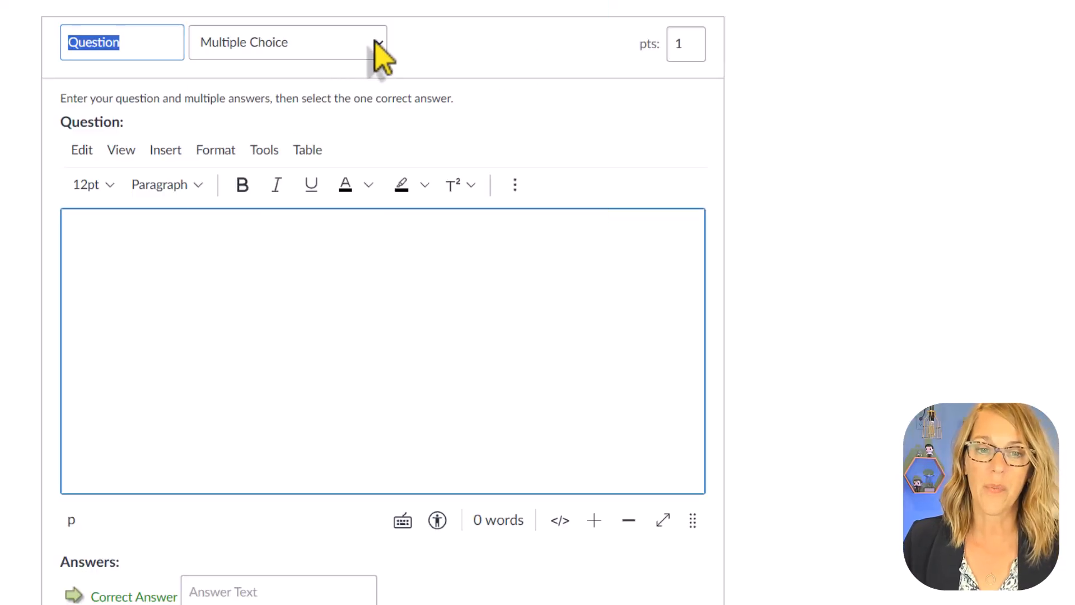
pyautogui.click(376, 45)
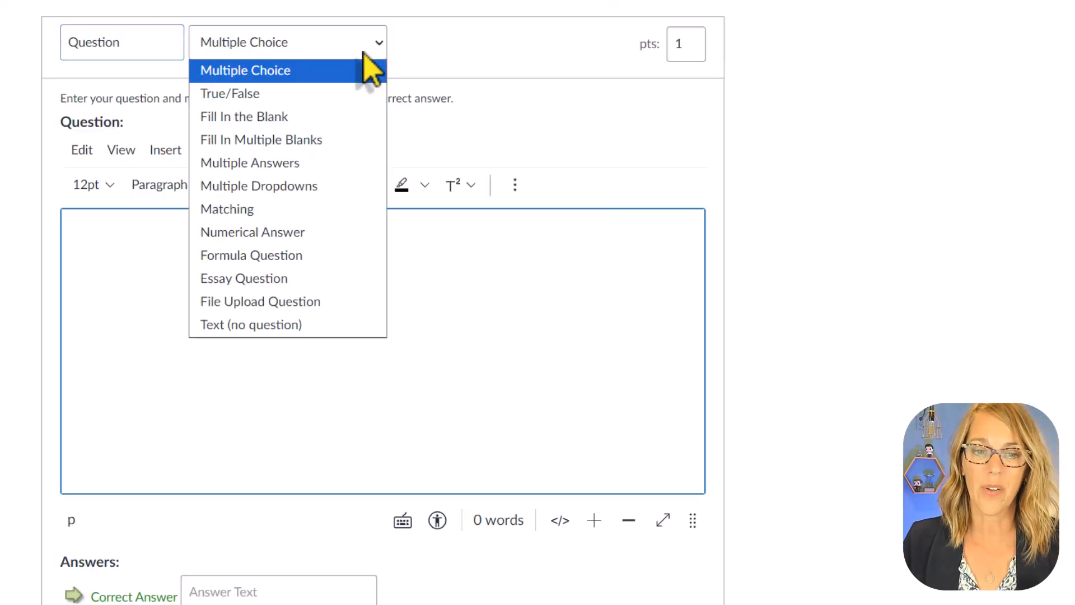
pyautogui.click(271, 94)
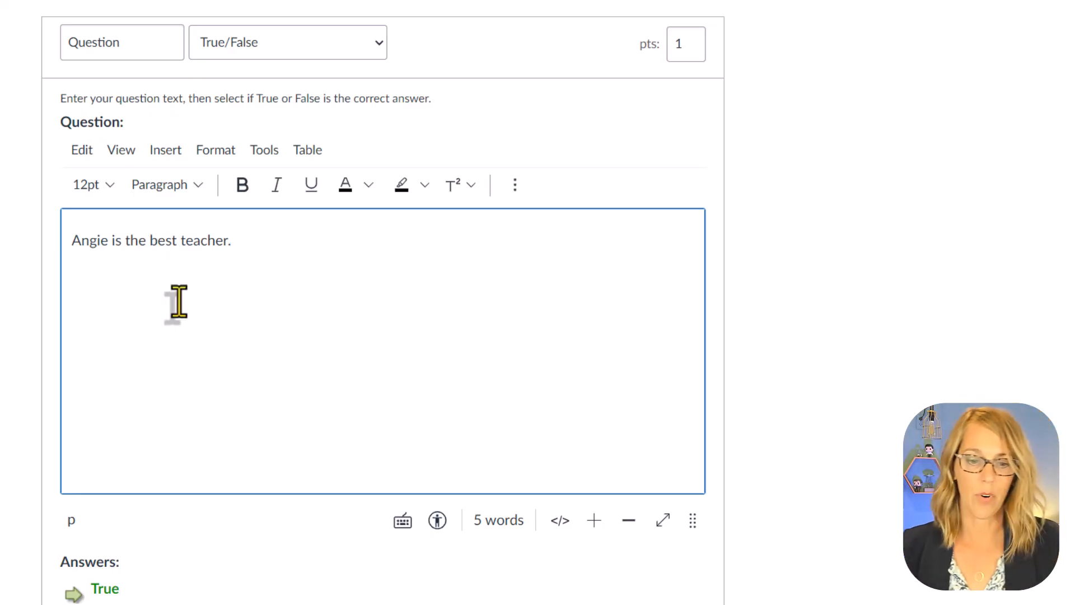
pyautogui.scroll(-2, 211, 568)
pyautogui.click(83, 522)
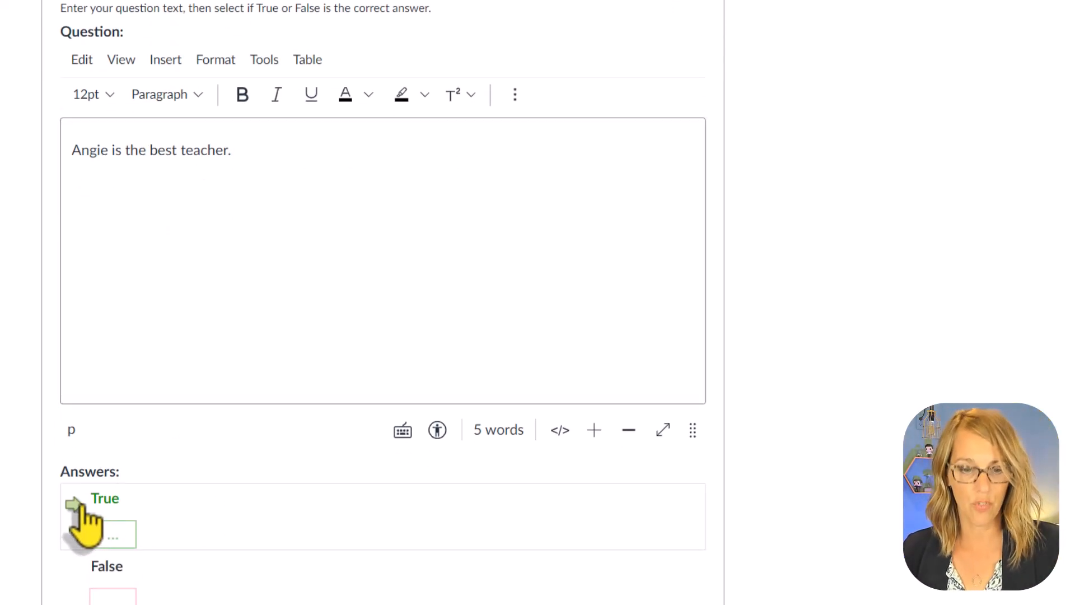
pyautogui.scroll(-3, 472, 528)
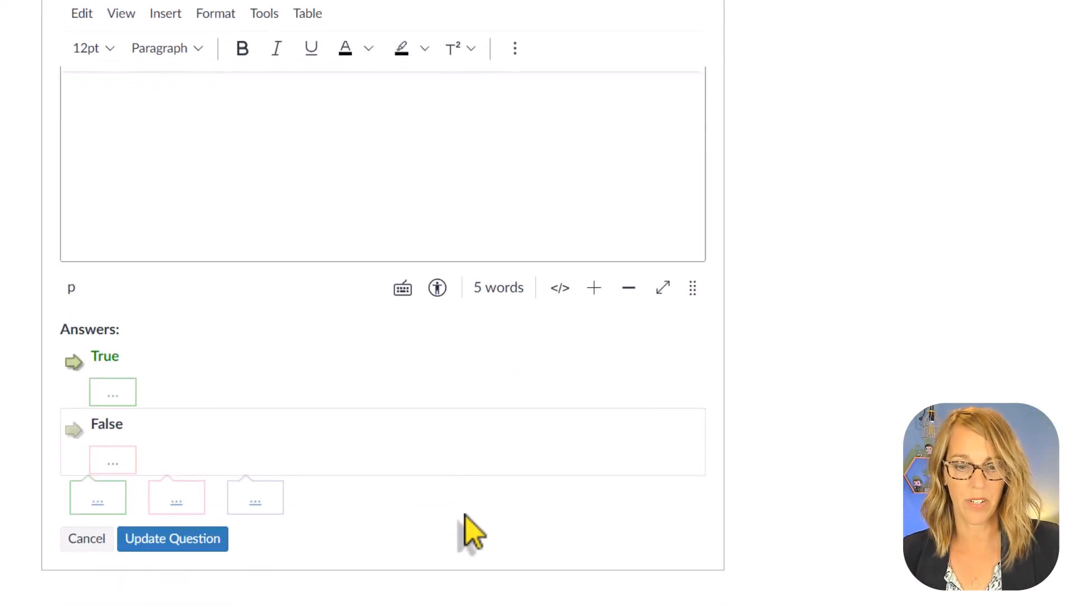
pyautogui.click(205, 540)
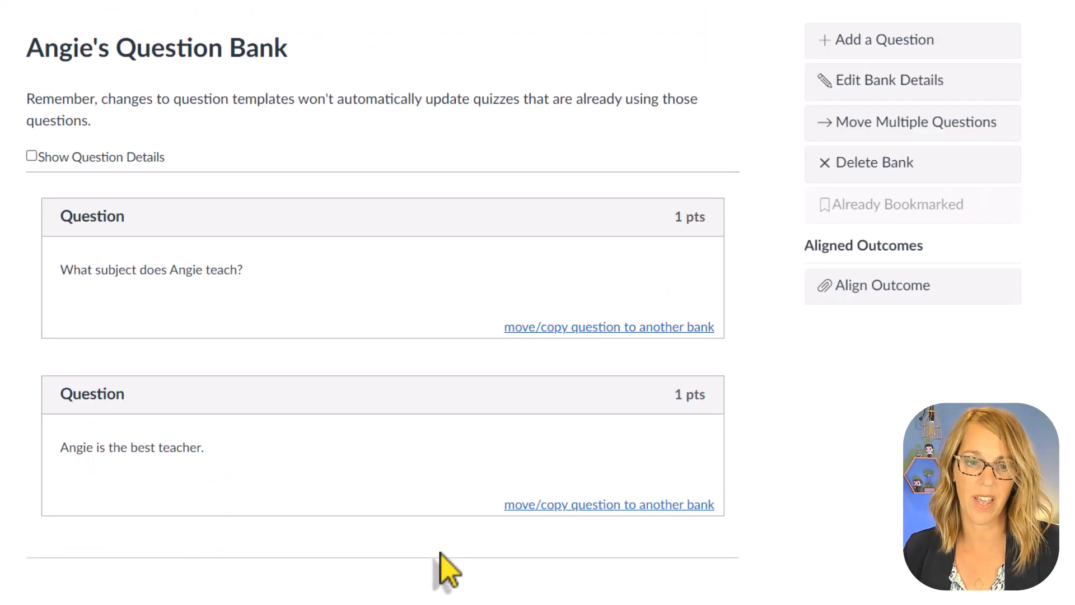
# - Start another Multiple Choice question in the bank, asking at what time the instructor's office hours are
pyautogui.click(941, 49)
pyautogui.click(380, 230)
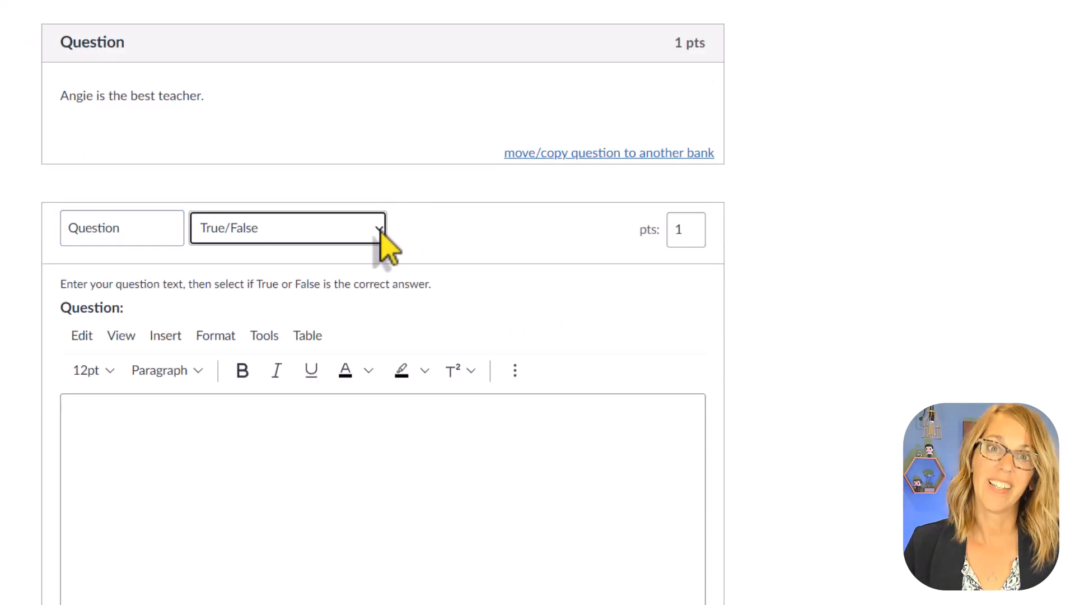
pyautogui.click(383, 235)
pyautogui.click(325, 259)
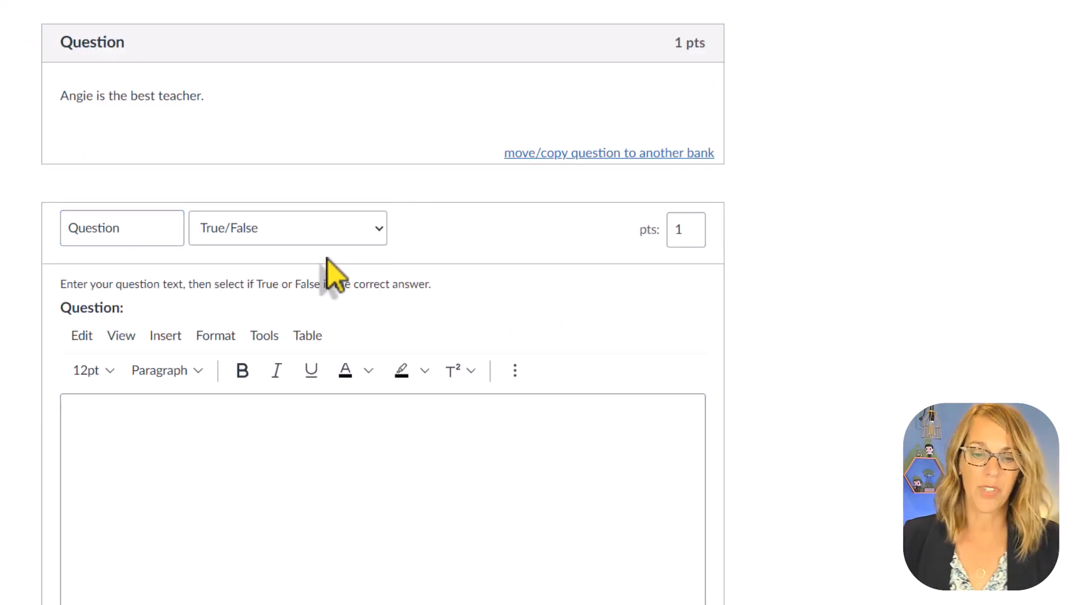
pyautogui.click(85, 426)
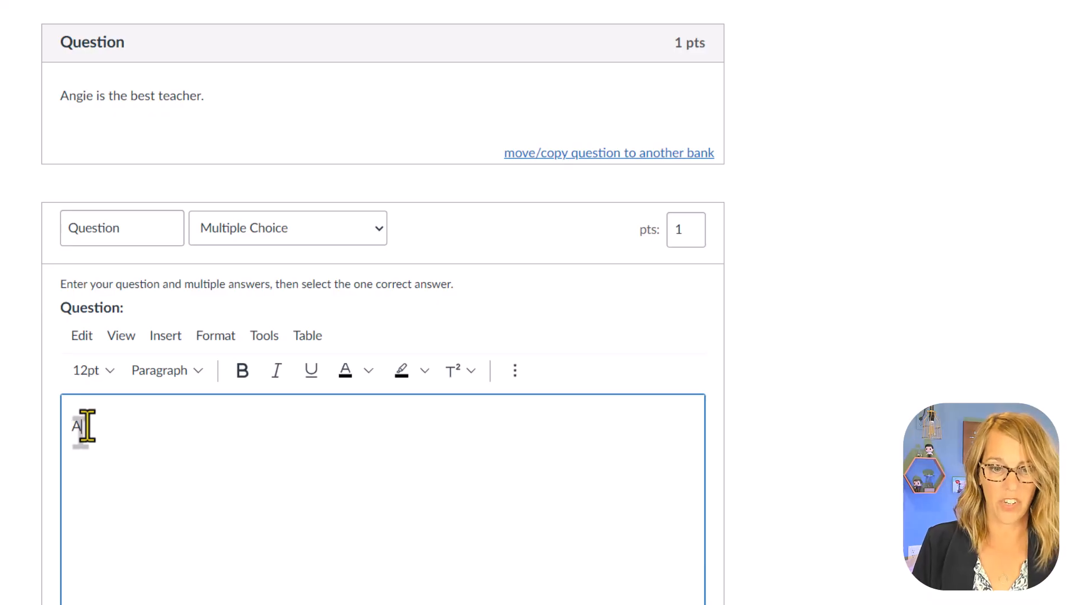
pyautogui.write("Angie's office hours are at what tim")
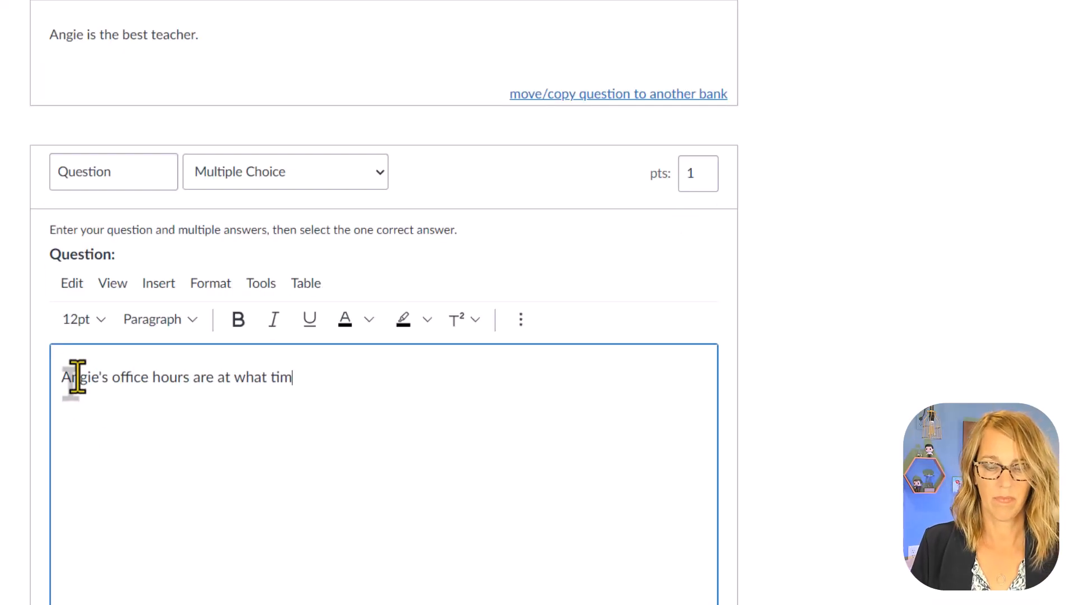
pyautogui.write('e?')
# - Replace the two prefilled answers of the office hours question with 10 and 11
pyautogui.scroll(-10, 461, 355)
pyautogui.moveTo(230, 211); pyautogui.dragTo(182, 220)
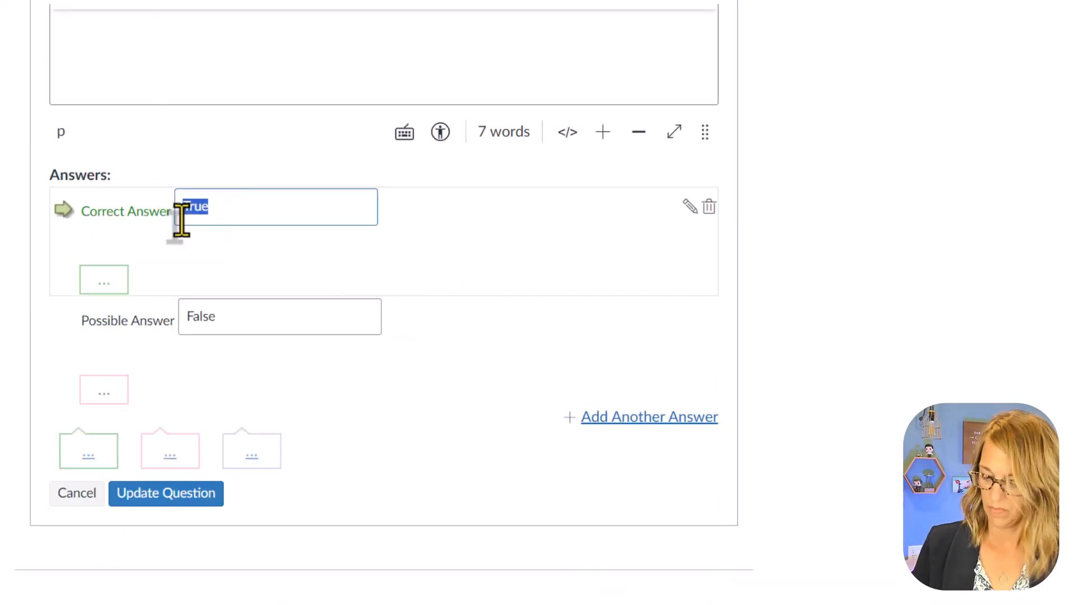
pyautogui.write('10')
pyautogui.moveTo(222, 318); pyautogui.dragTo(157, 322)
pyautogui.write('11')
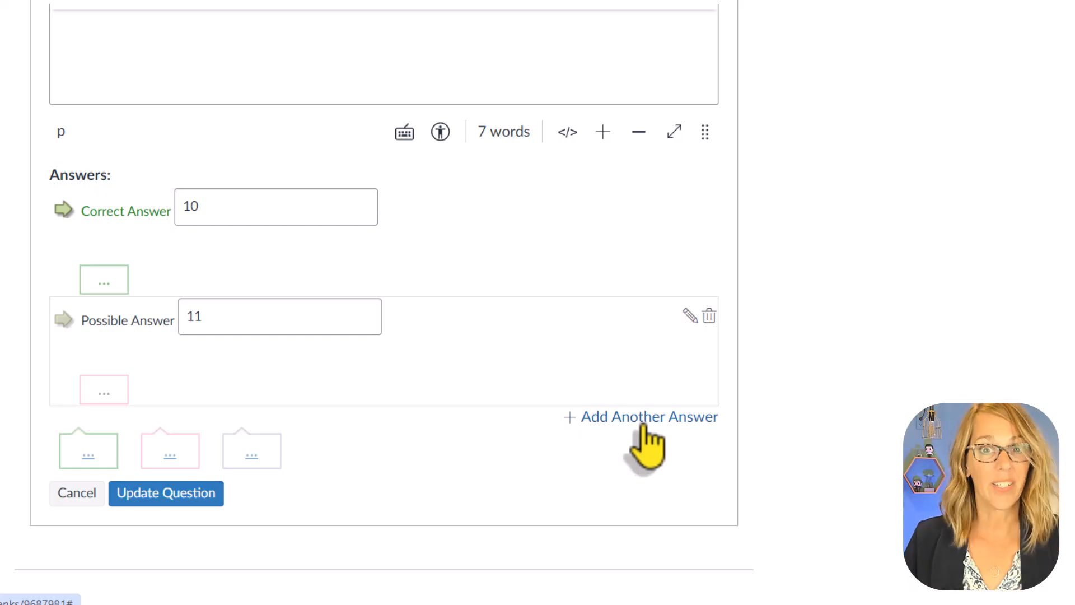
# - Add two more possible answers, "Noon" and "1", and mark "Noon" as the correct answer
pyautogui.click(644, 419)
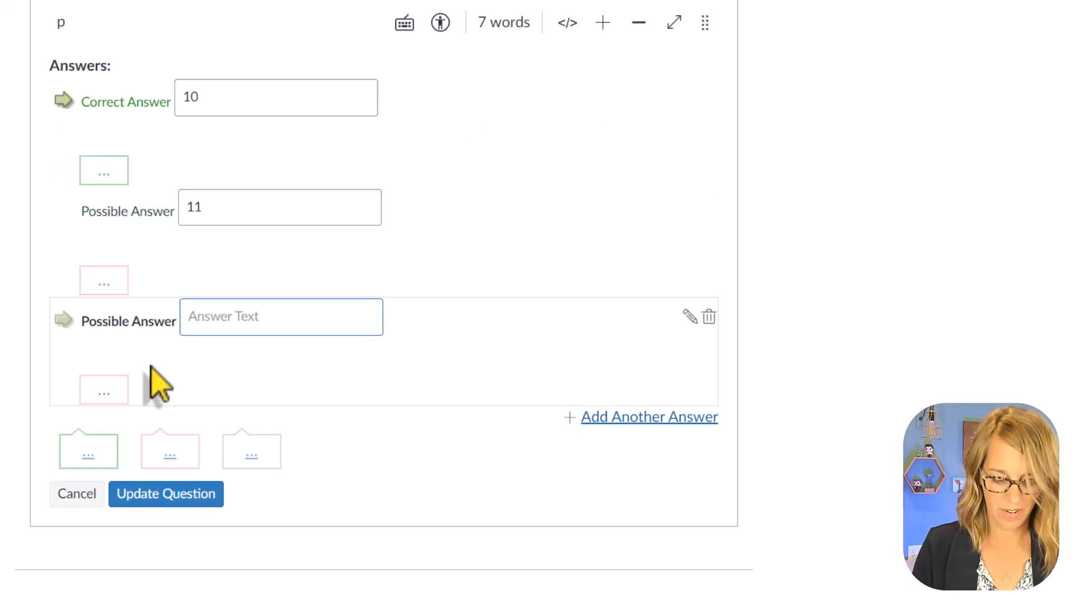
pyautogui.write('Noon')
pyautogui.click(616, 419)
pyautogui.write('1')
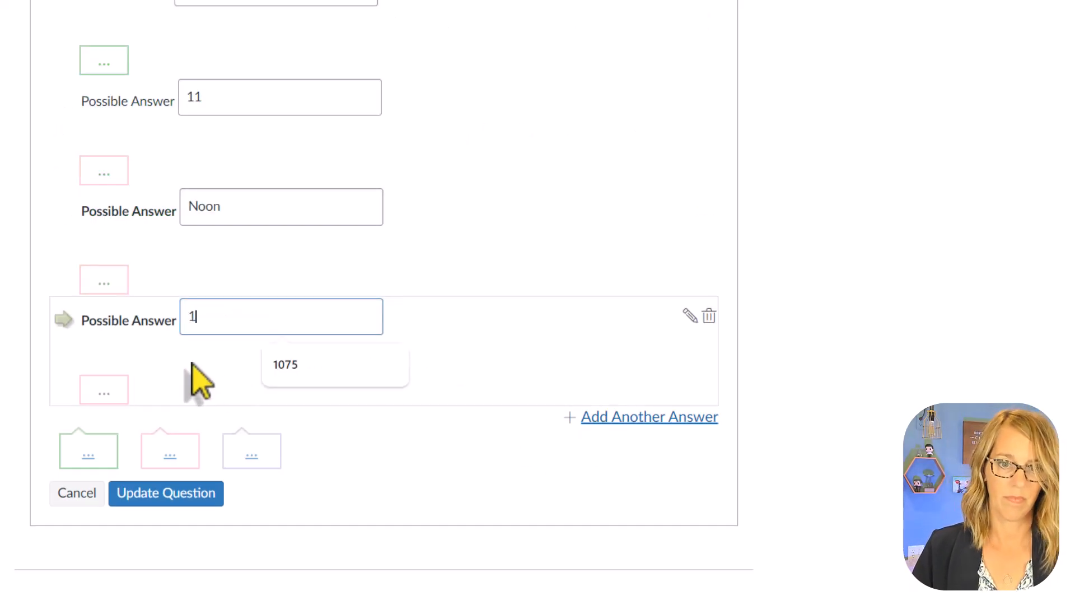
pyautogui.scroll(2, 11, 319)
pyautogui.click(68, 305)
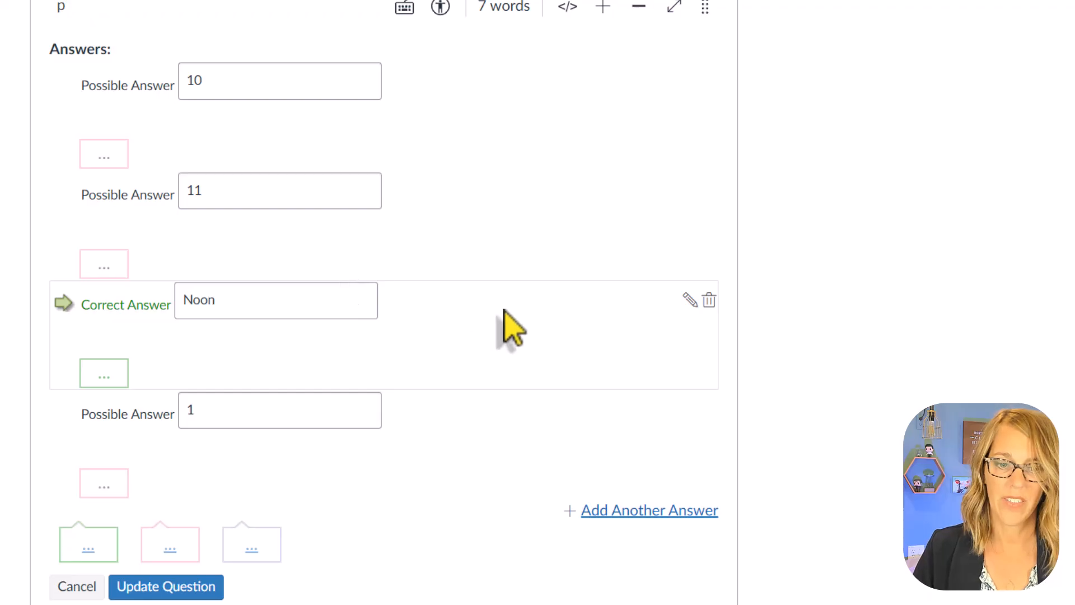
# - Save the office hours question to the question bank
pyautogui.scroll(-2, 392, 359)
pyautogui.click(193, 493)
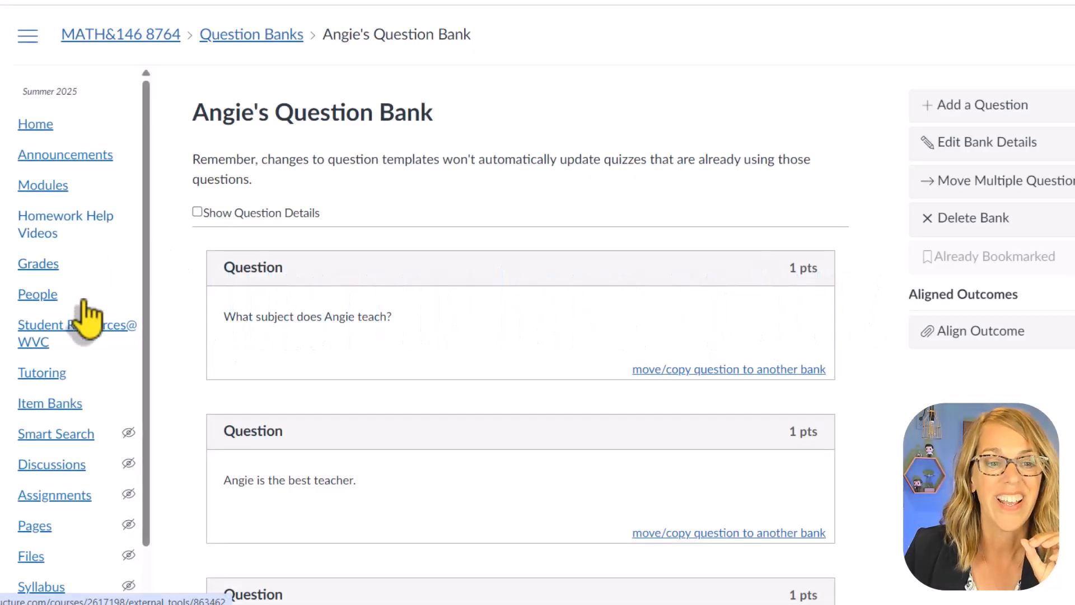
# - Start a new quiz from the course's quiz list, using the Classic Quizzes engine
pyautogui.scroll(-3, 84, 353)
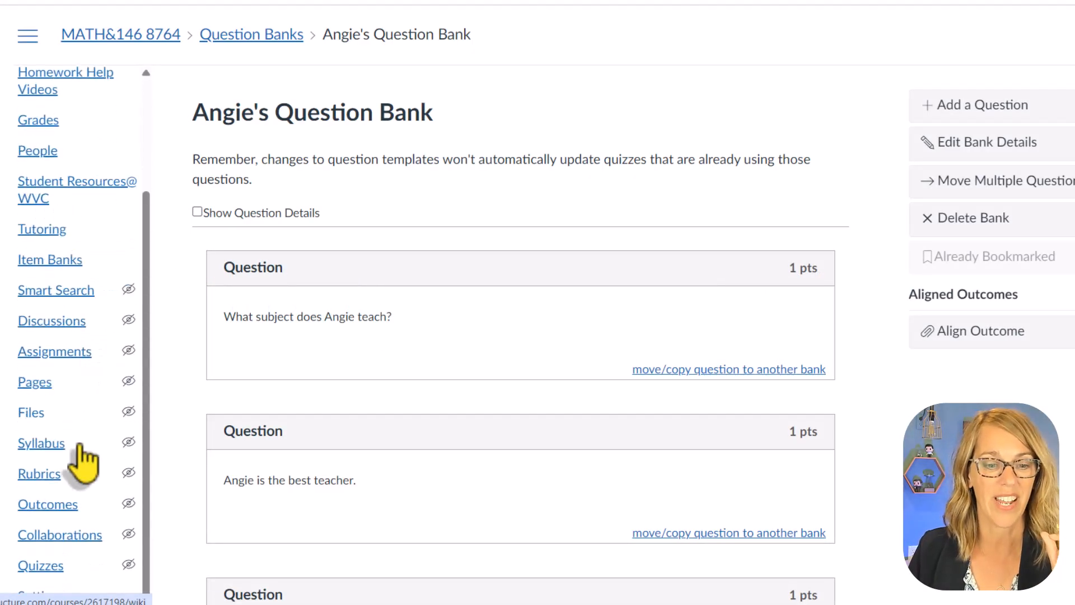
pyautogui.click(54, 572)
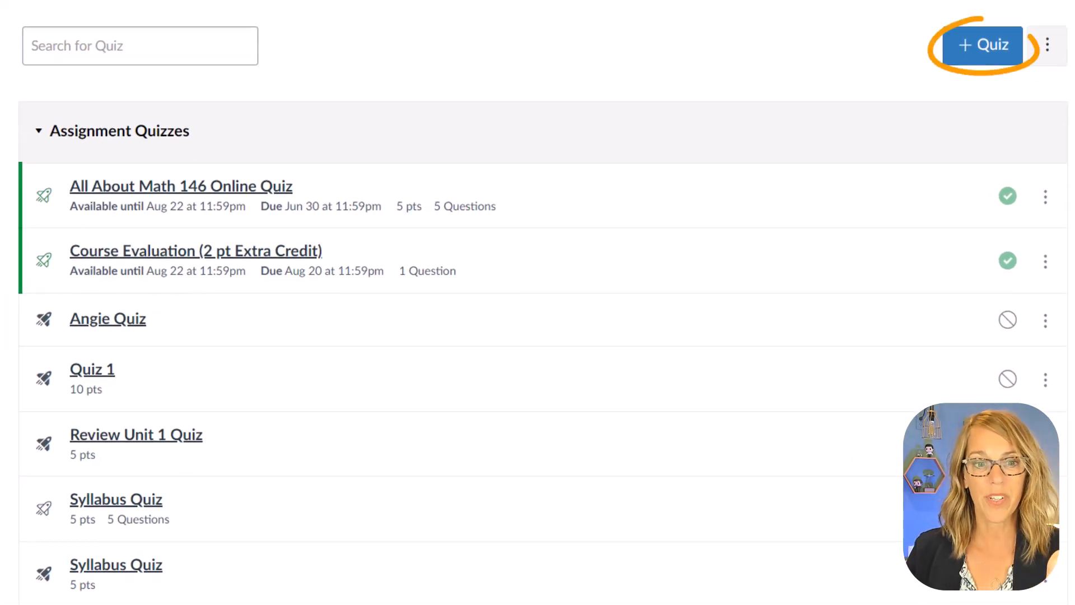
pyautogui.click(990, 47)
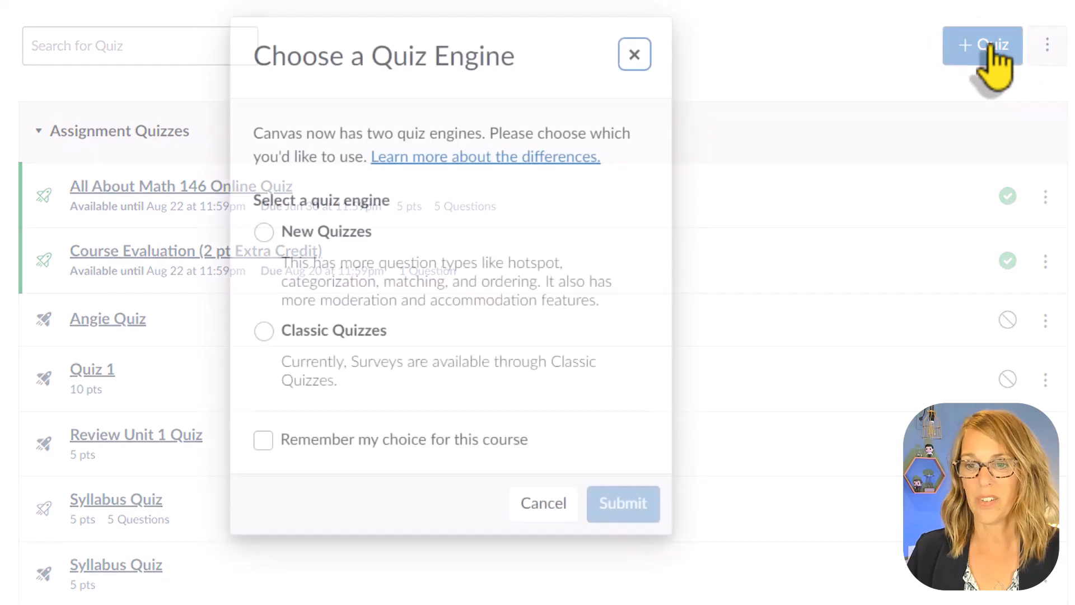
pyautogui.click(265, 333)
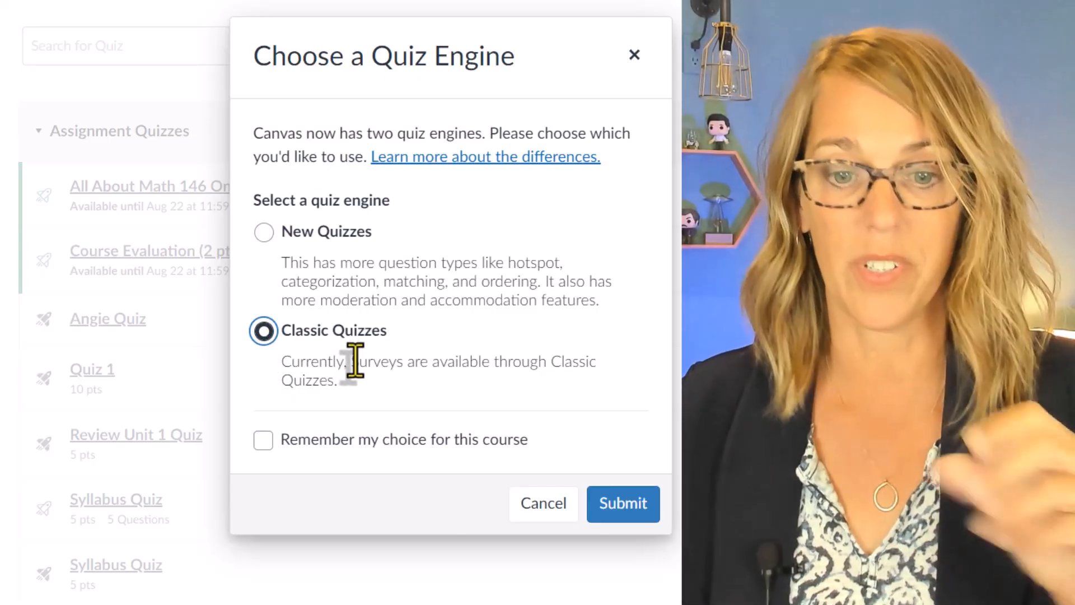
pyautogui.click(639, 507)
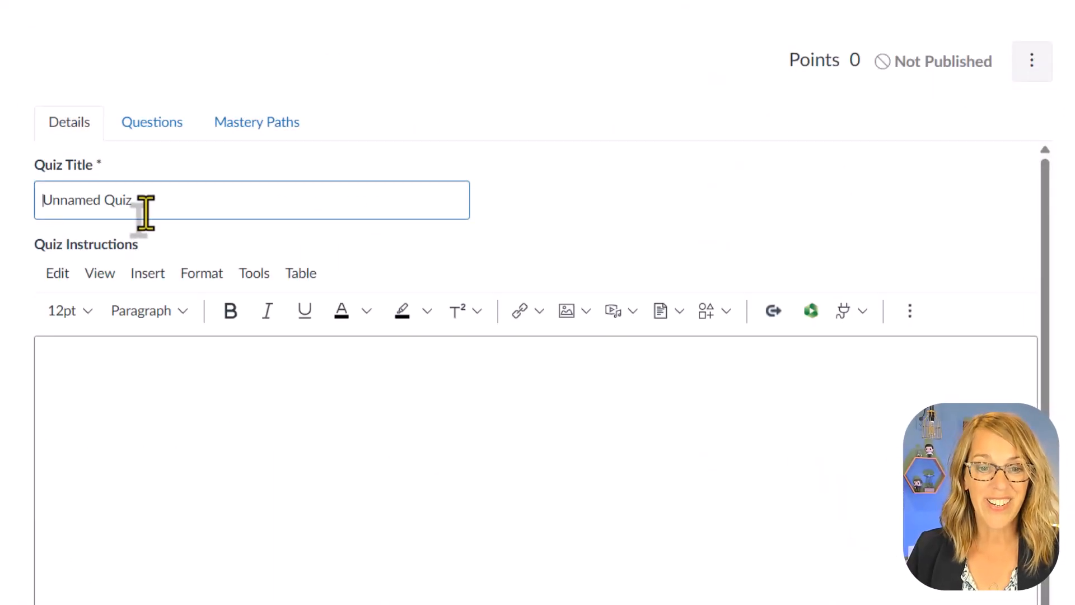
# - Title the new quiz "Unit 1 Quiz" and save it without publishing
pyautogui.moveTo(145, 205); pyautogui.dragTo(50, 216)
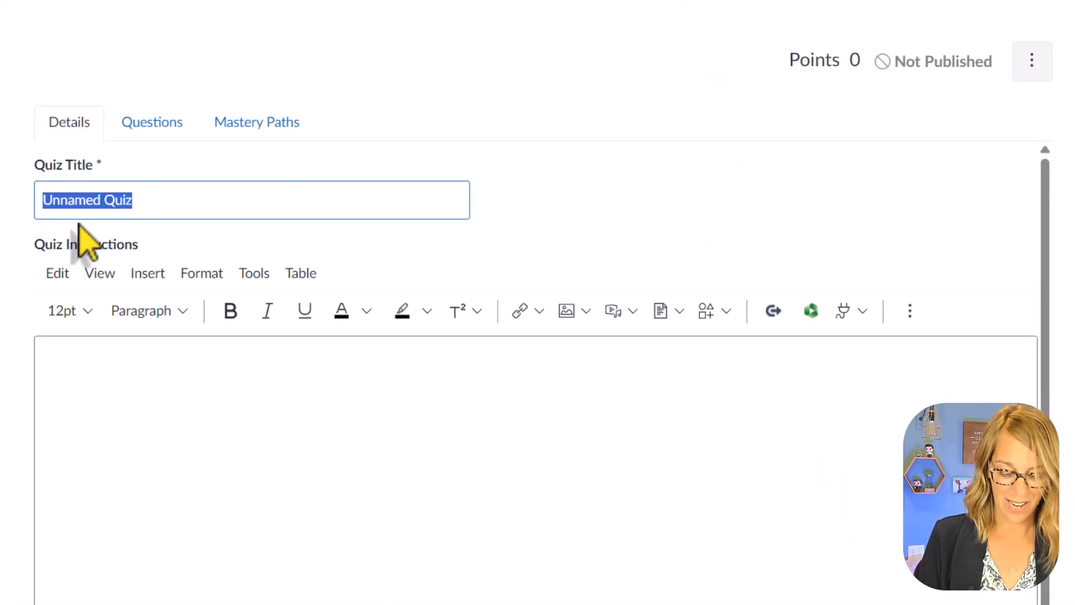
pyautogui.write('Unit 1 Qu')
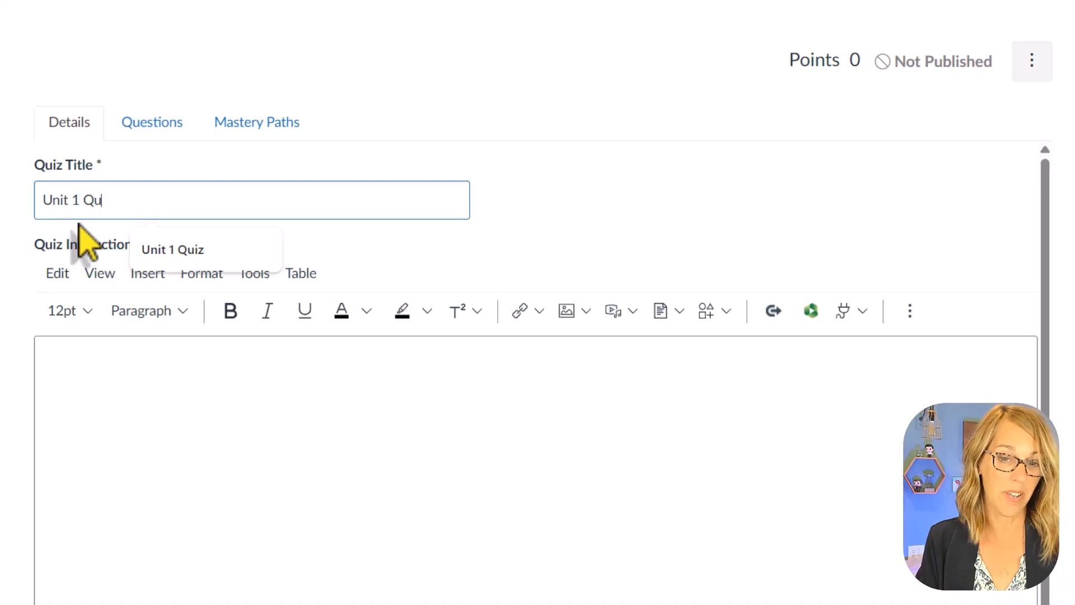
pyautogui.write('iz')
pyautogui.scroll(-8, 1066, 485)
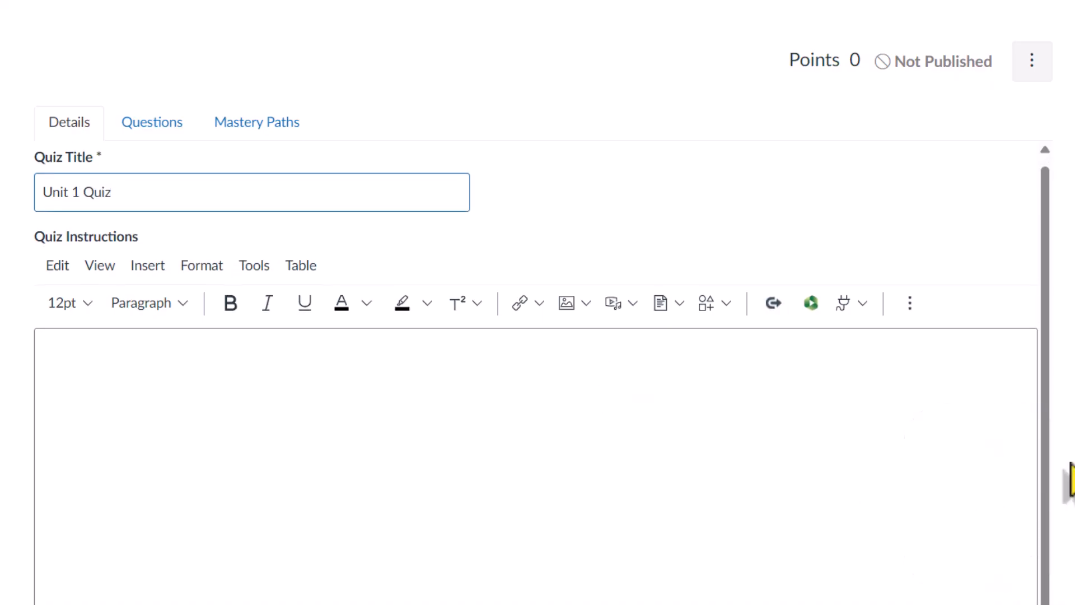
pyautogui.scroll(-15, 1065, 485)
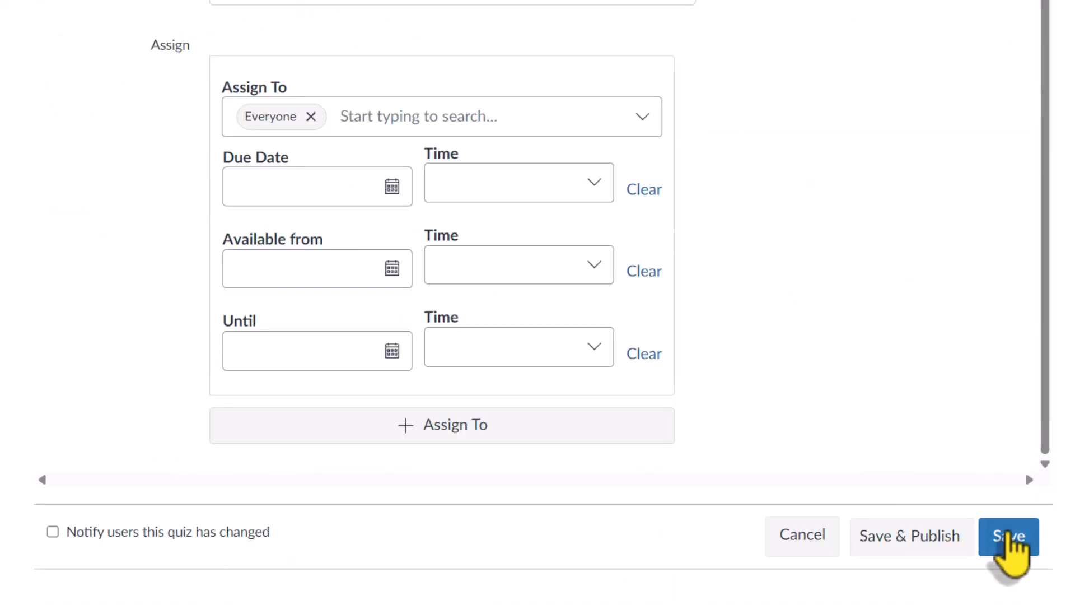
pyautogui.click(1008, 538)
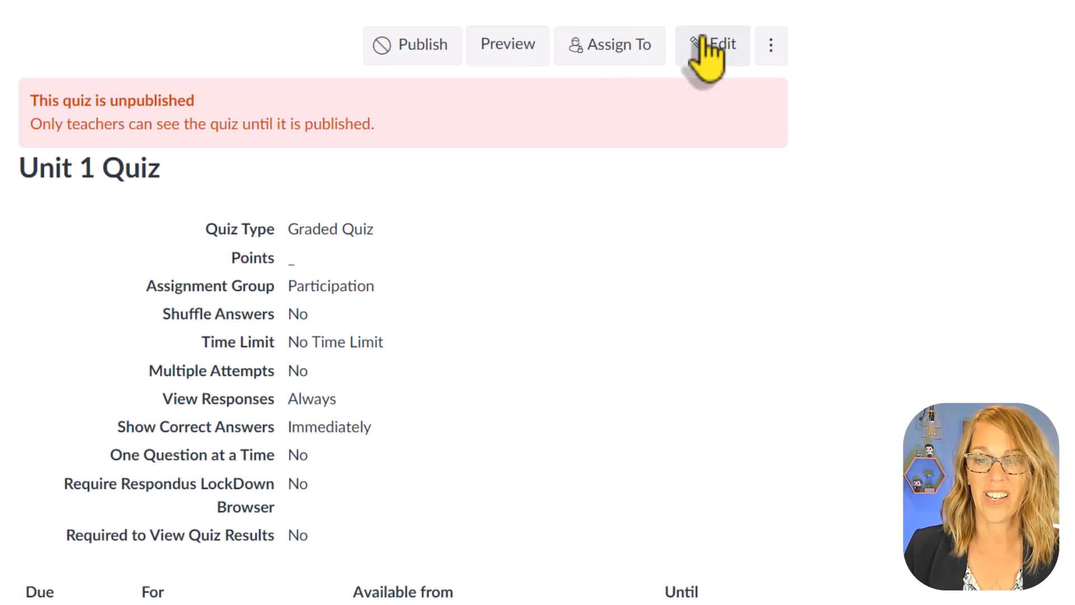
# - Edit the quiz's questions and add the question about the subject taught from the instructor's question bank, with no group
pyautogui.click(711, 49)
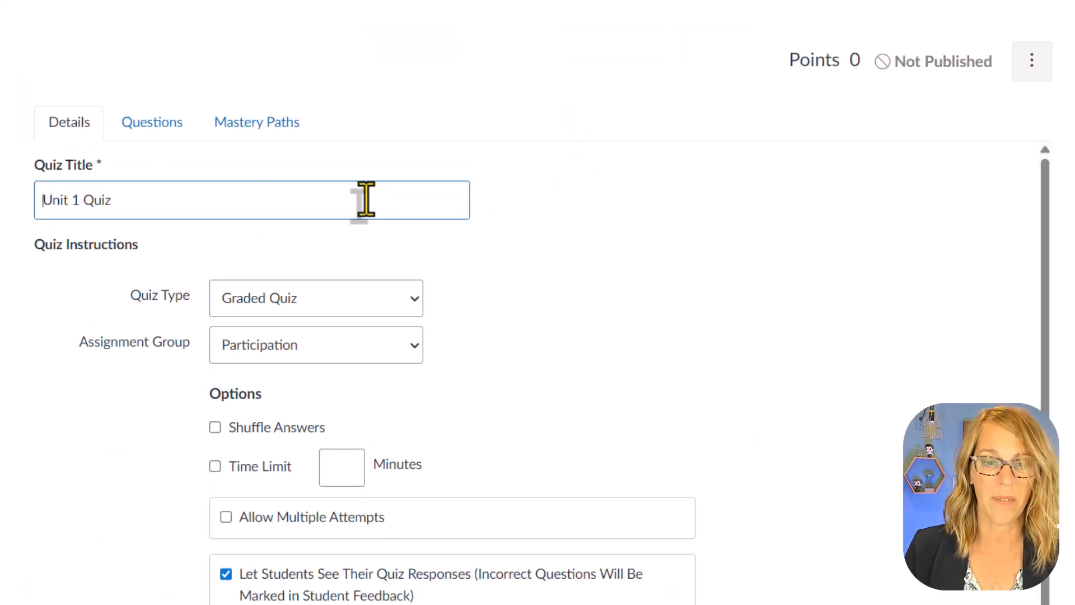
pyautogui.click(159, 126)
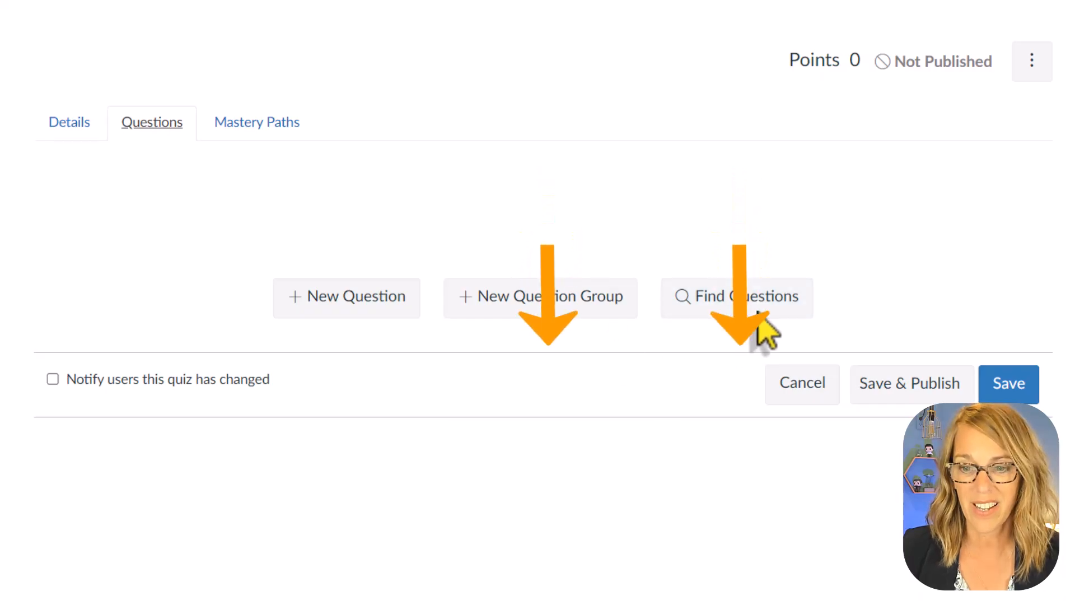
pyautogui.click(776, 297)
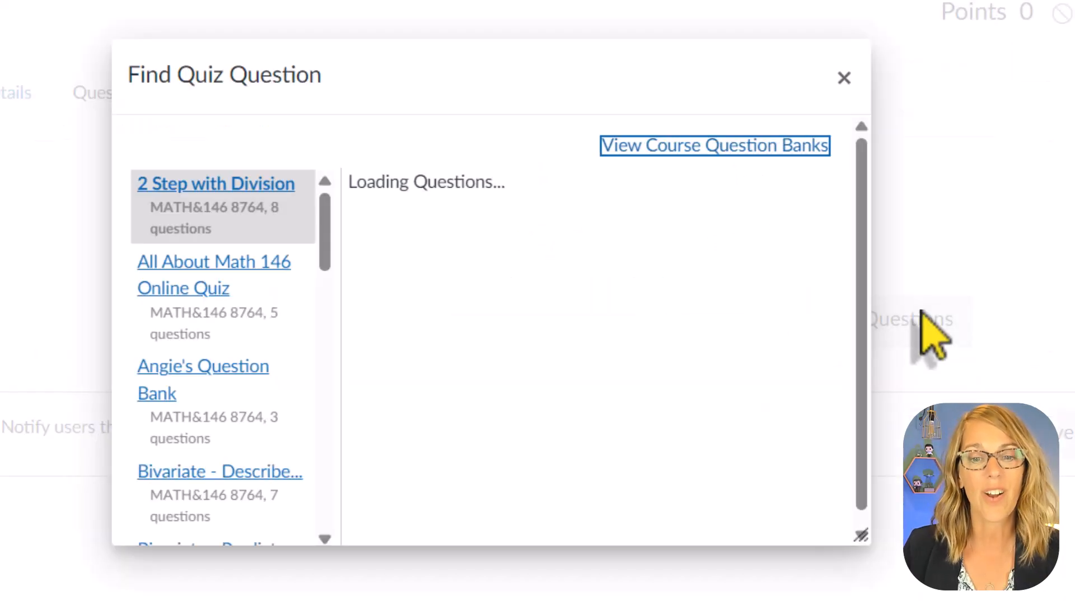
pyautogui.click(255, 367)
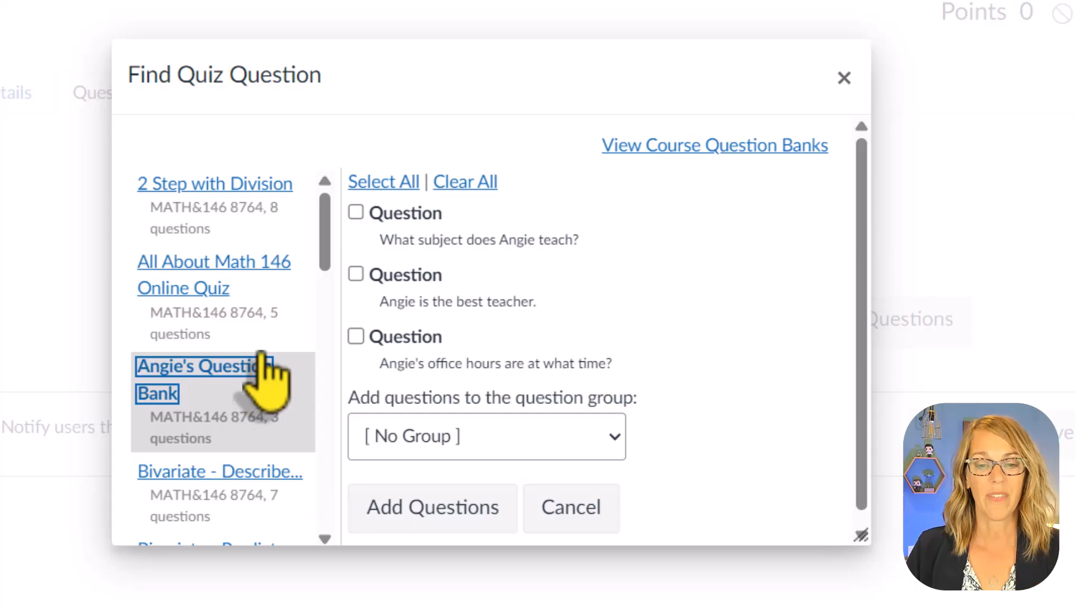
pyautogui.click(357, 213)
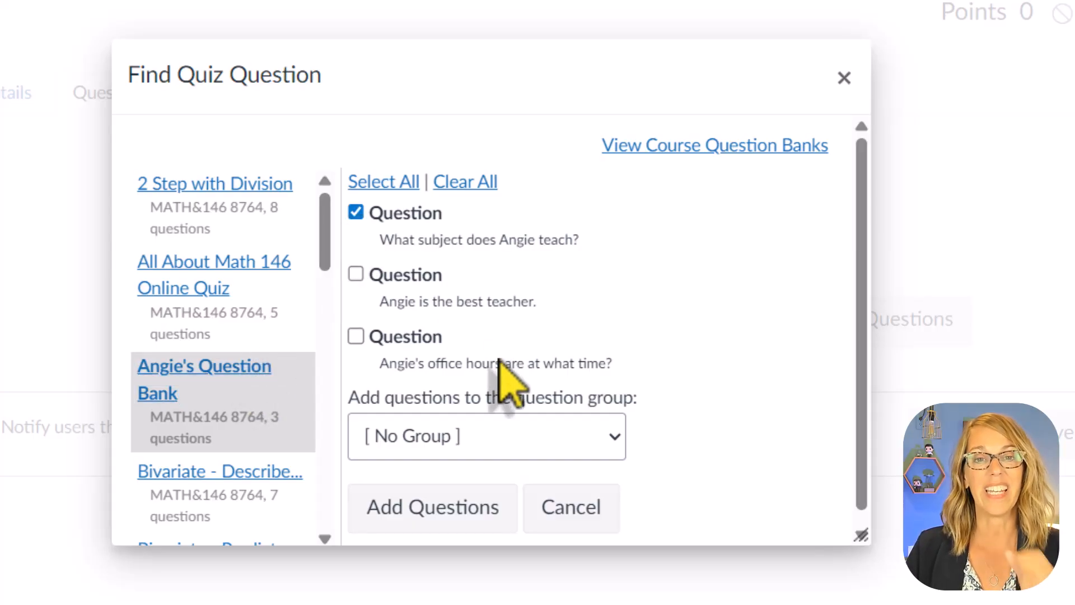
pyautogui.click(453, 529)
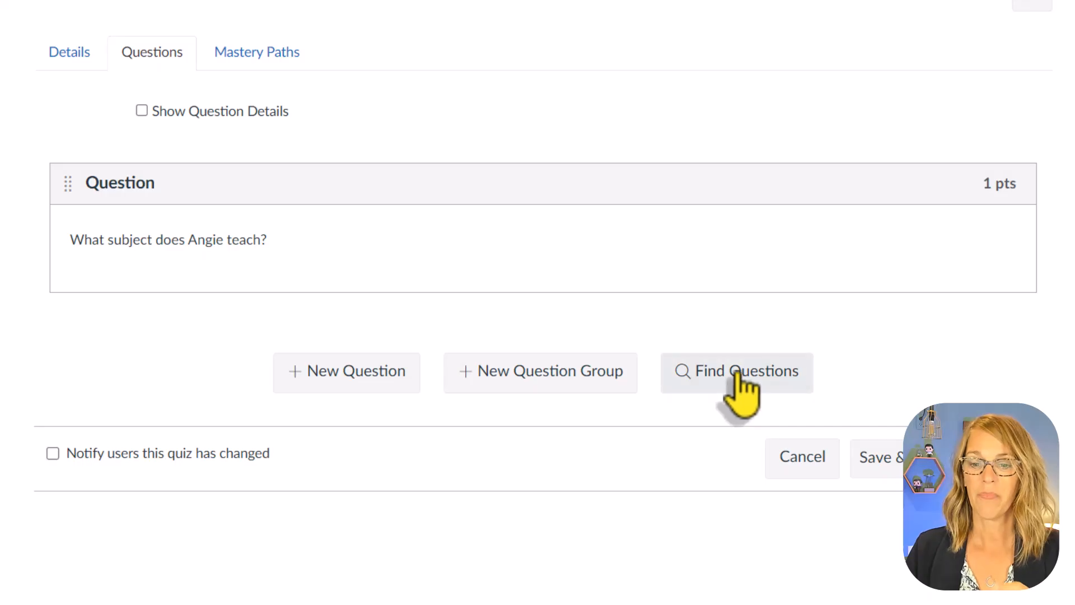
# - Add the best teacher and office hours questions from the instructor's question bank to the quiz, leaving out the subject question
pyautogui.click(739, 374)
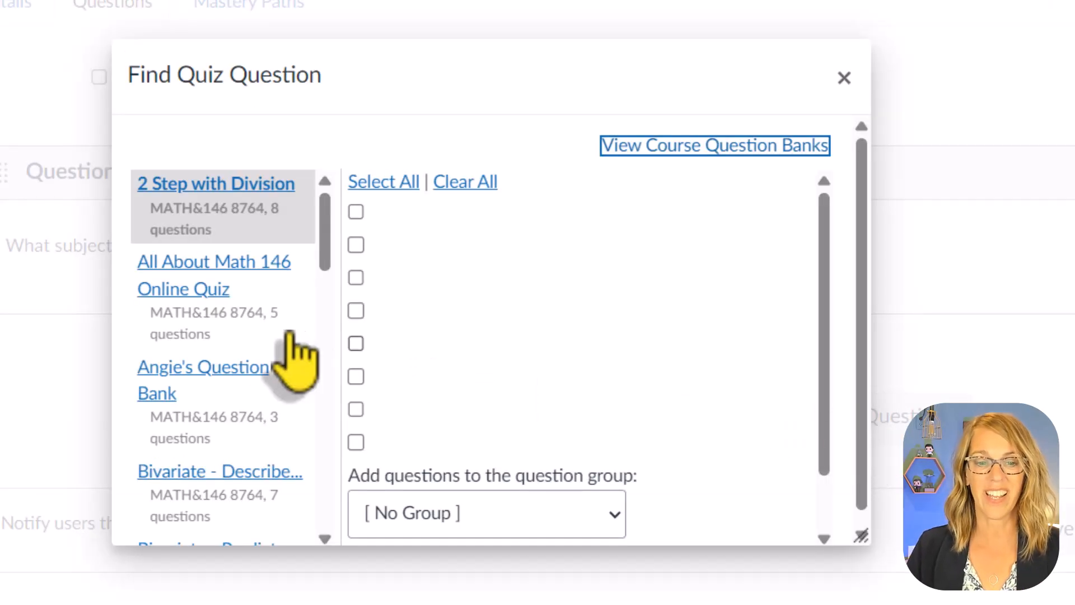
pyautogui.click(237, 372)
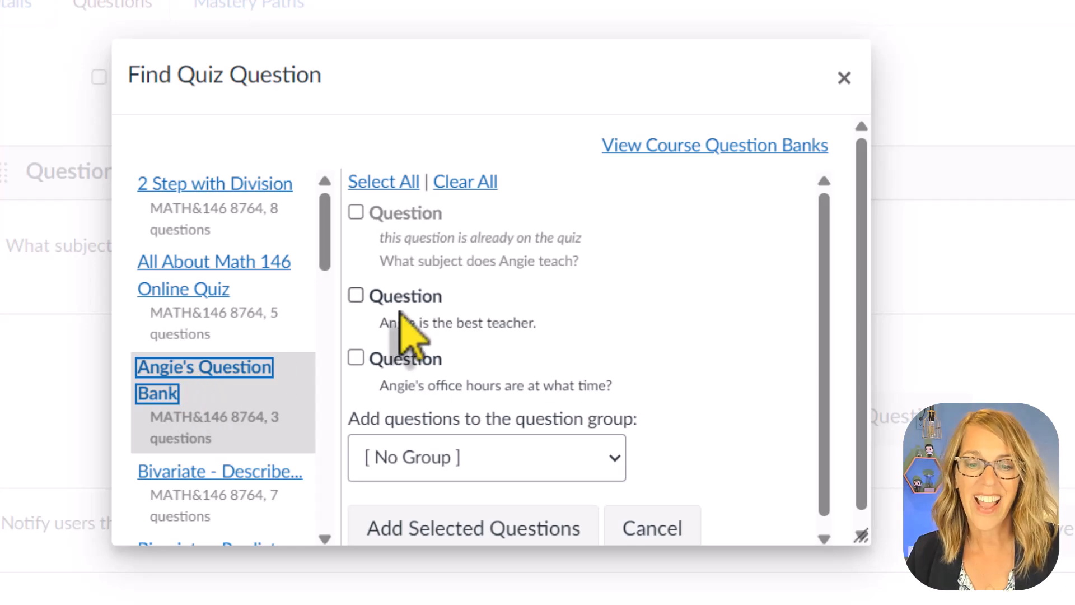
pyautogui.click(356, 295)
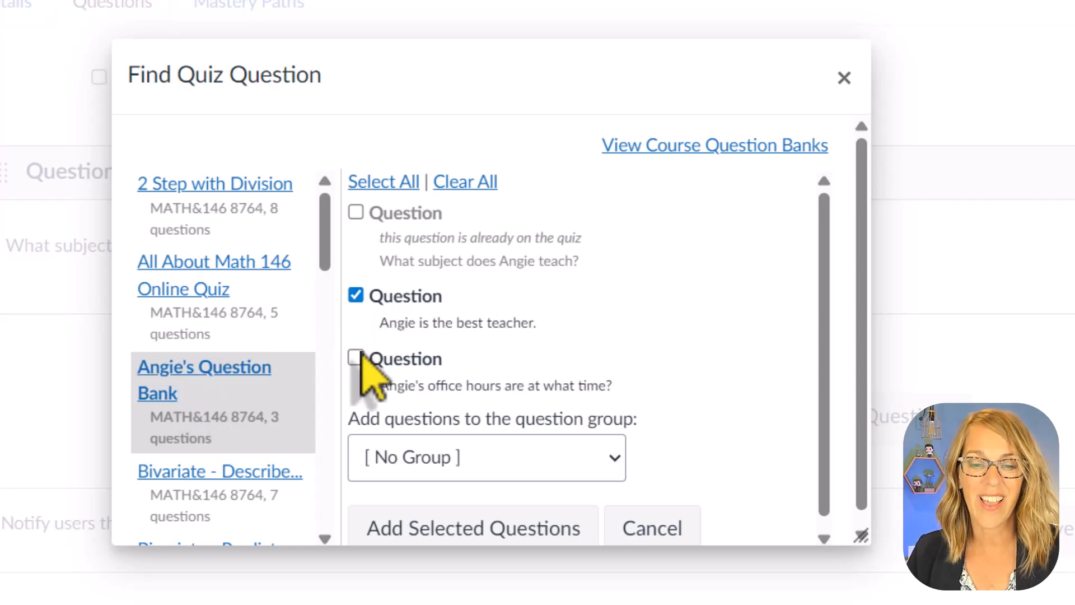
pyautogui.click(356, 358)
pyautogui.click(392, 181)
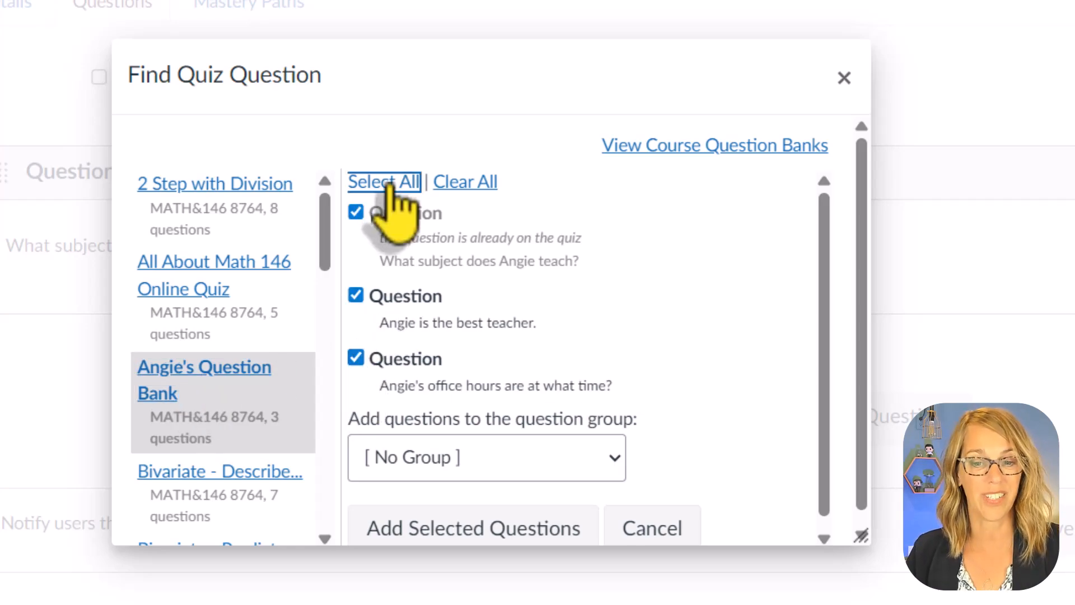
pyautogui.click(357, 214)
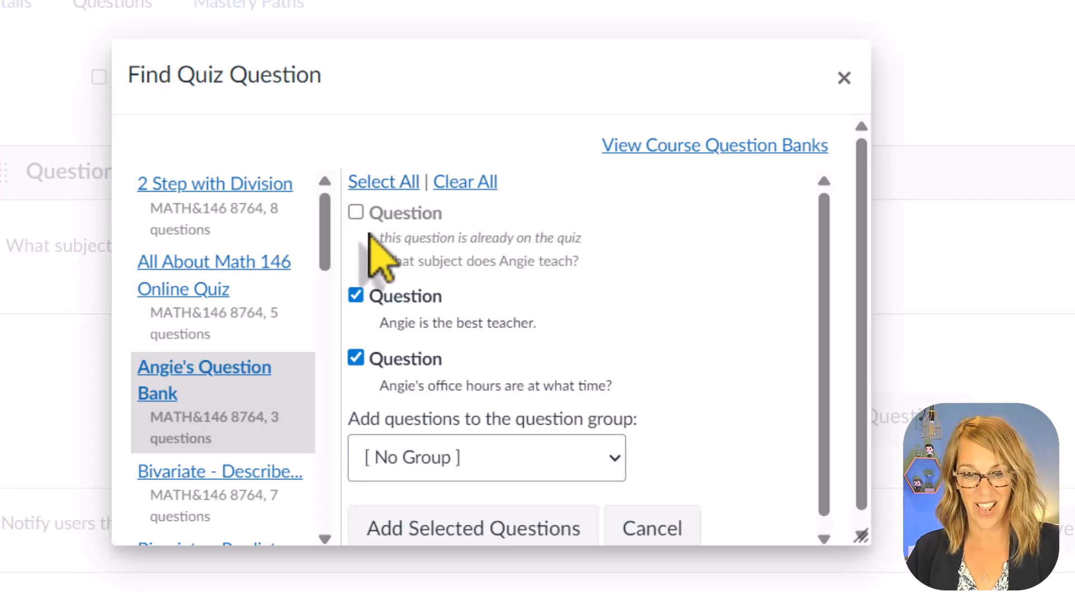
pyautogui.click(521, 529)
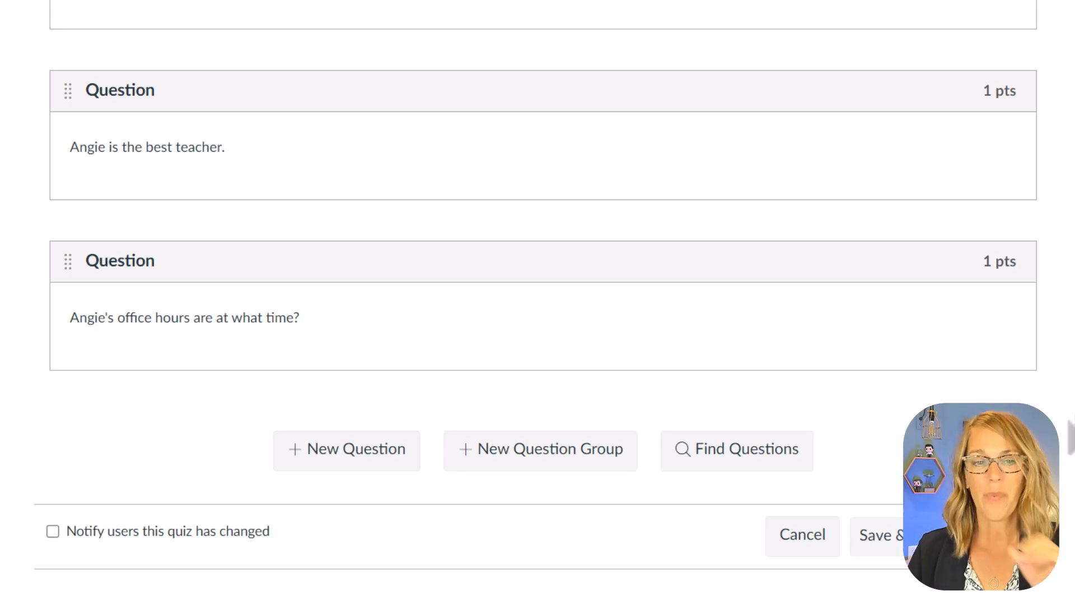
# - Start a new question group in the quiz and link it to the Exponential Function Equations question bank
pyautogui.scroll(4, 1067, 384)
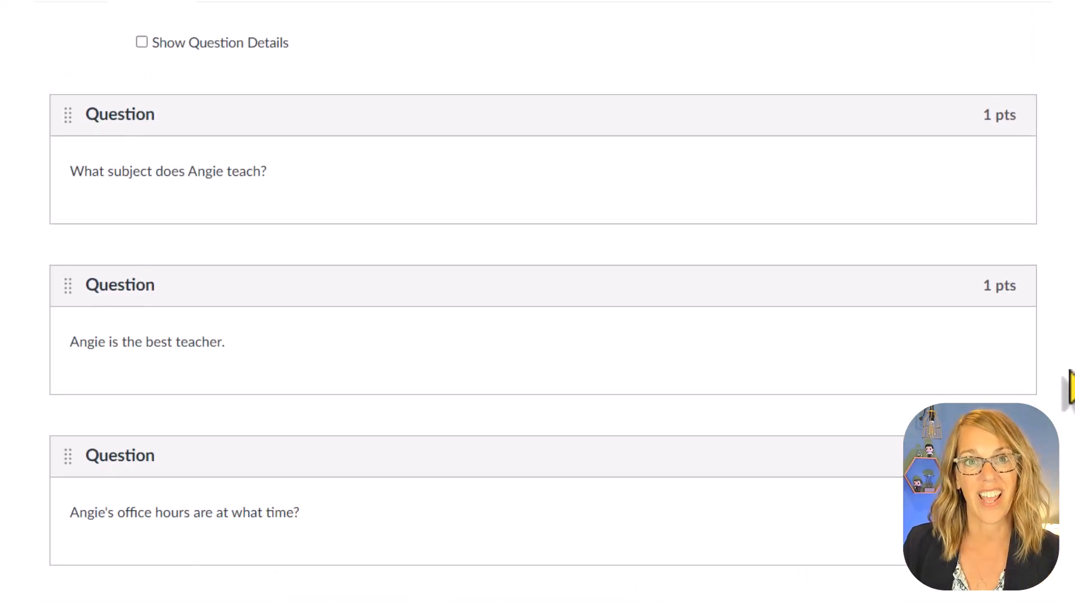
pyautogui.scroll(2, 844, 307)
pyautogui.scroll(-6, 845, 308)
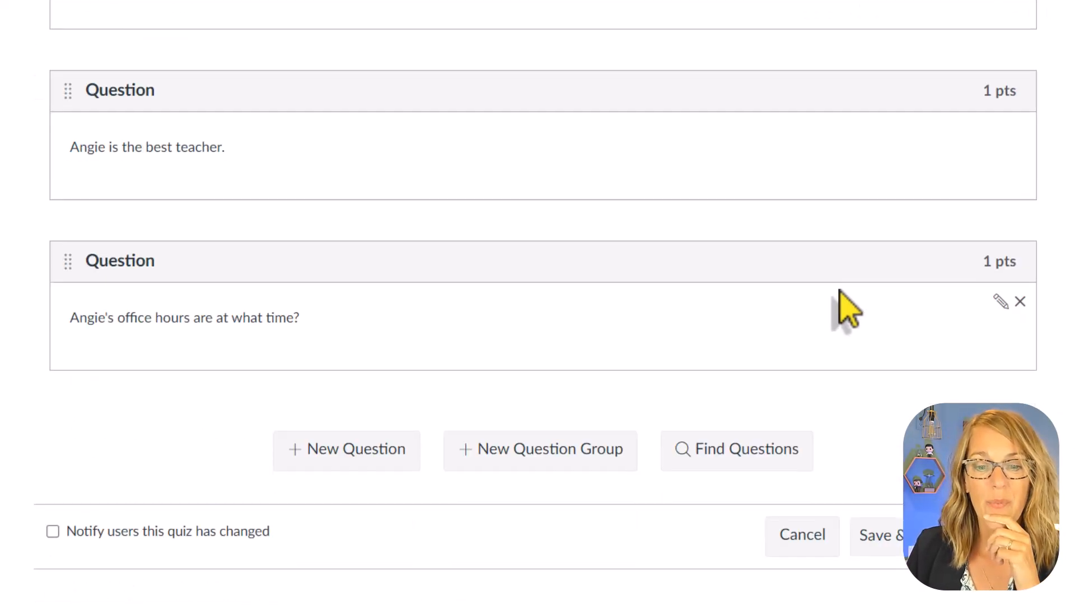
pyautogui.click(548, 455)
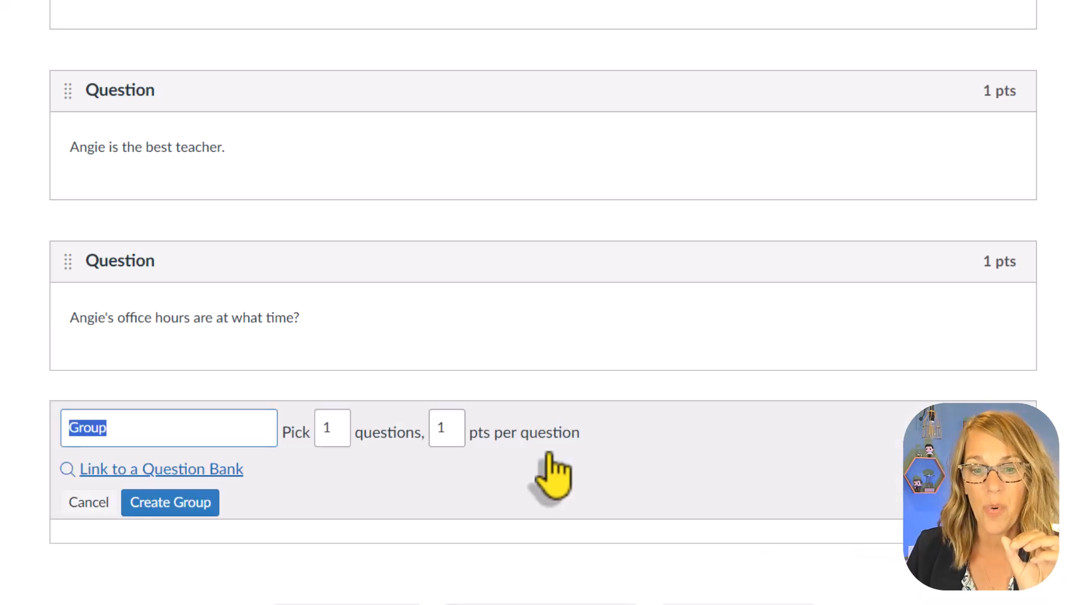
pyautogui.click(191, 469)
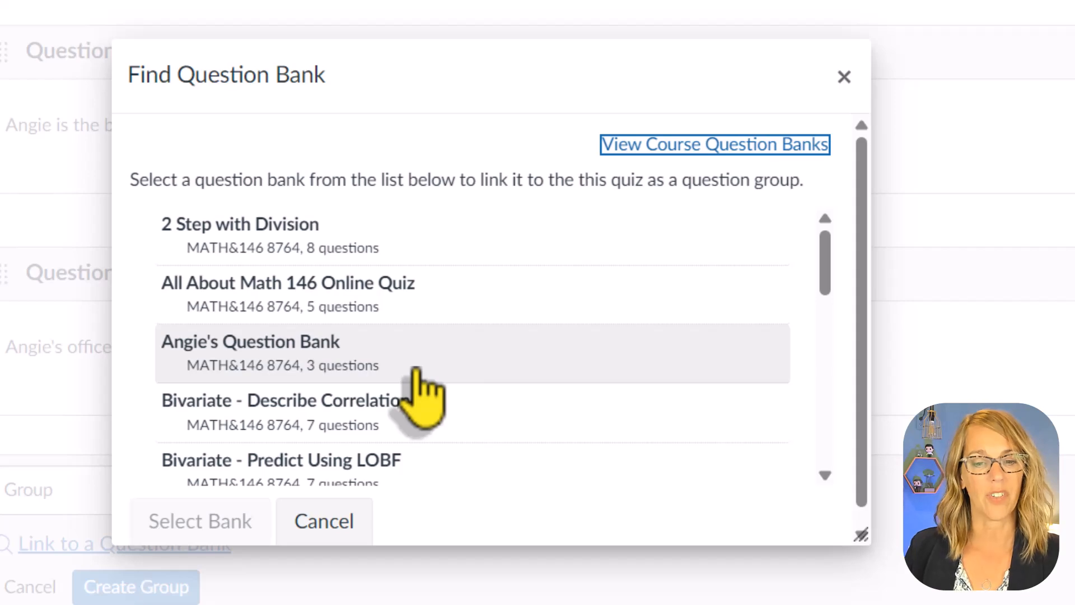
pyautogui.scroll(-5, 421, 392)
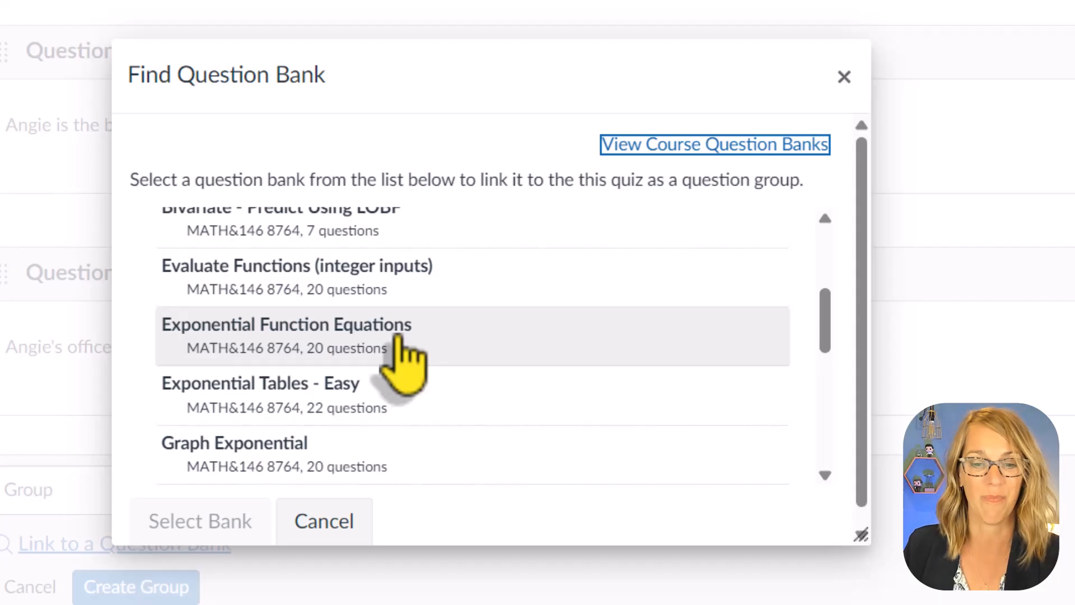
pyautogui.click(399, 339)
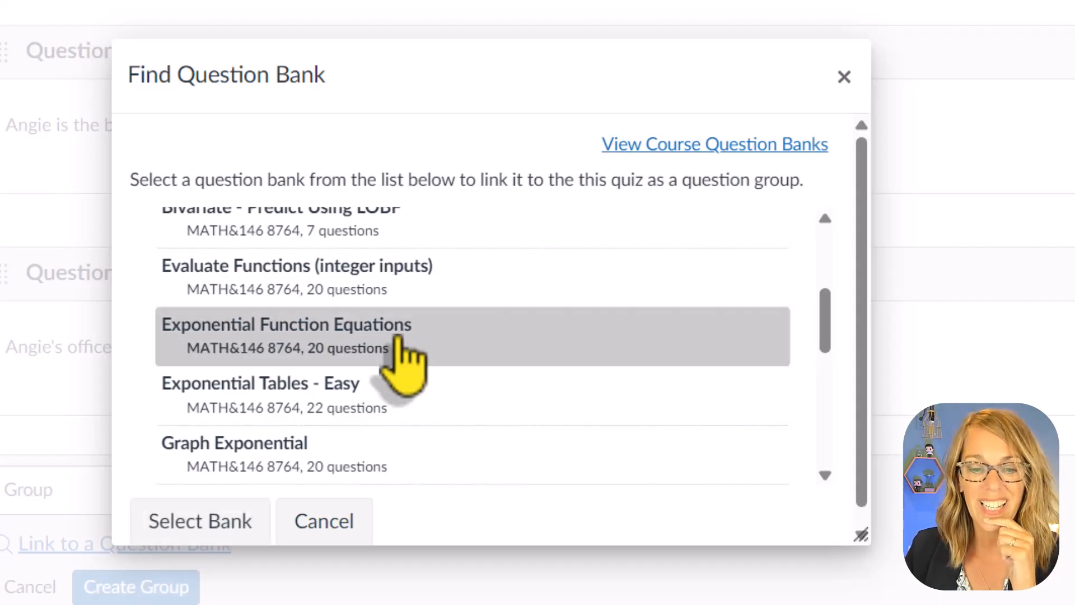
pyautogui.click(234, 520)
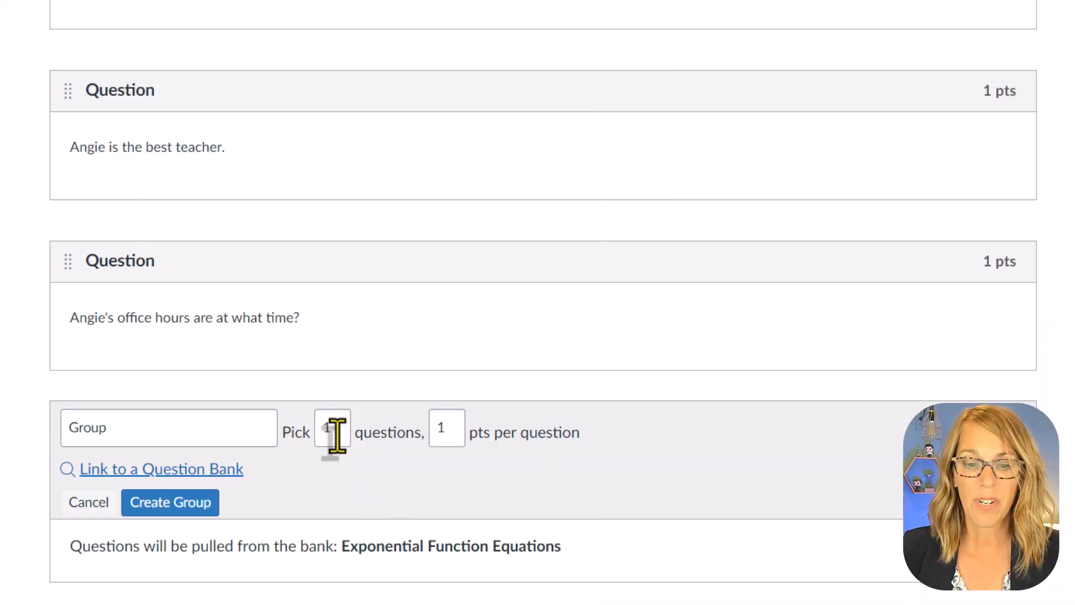
# - Set the group to pick 3 questions at 2 points per question and create it
pyautogui.write('3')
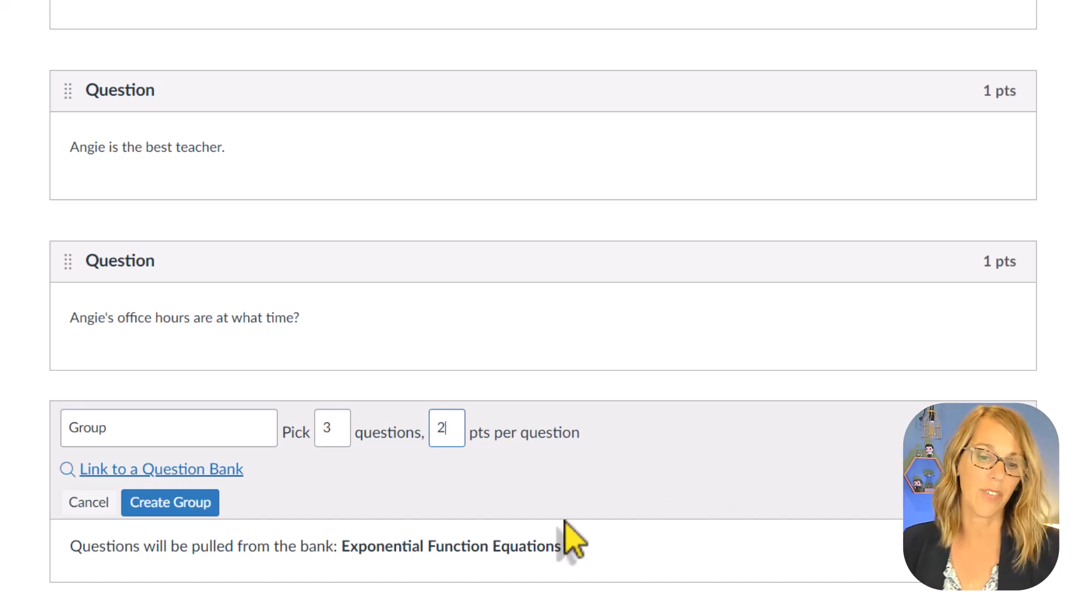
pyautogui.scroll(-2, 453, 546)
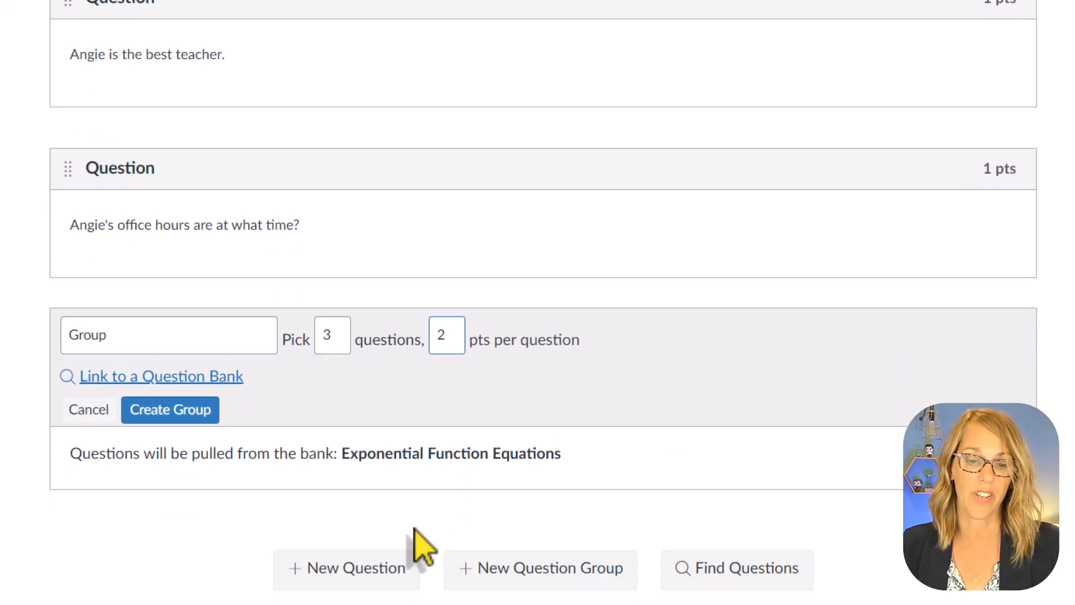
pyautogui.click(186, 408)
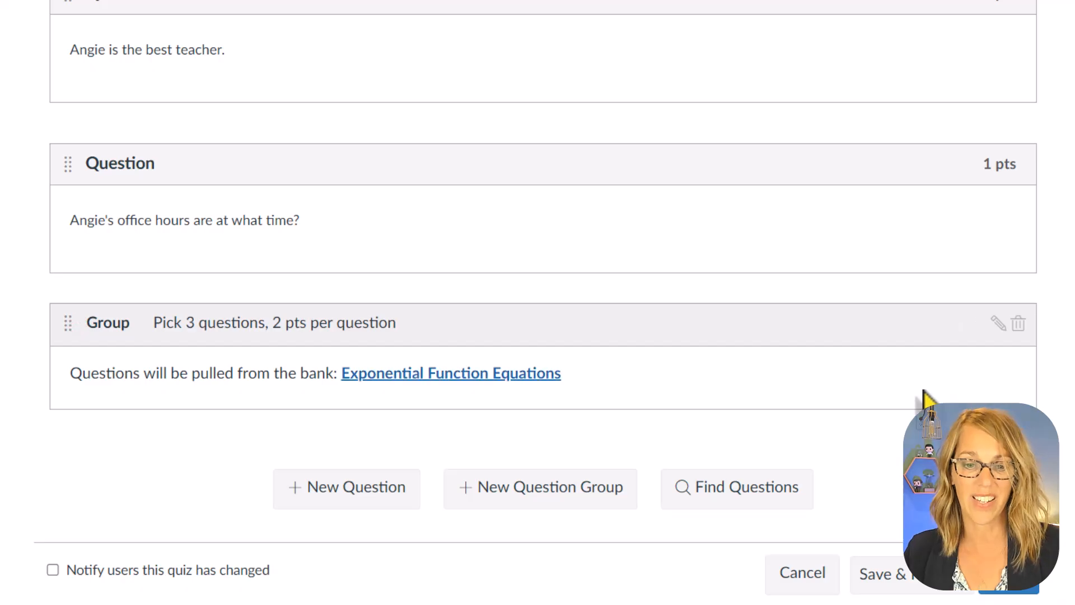
# - Save the quiz without publishing and open its preview
pyautogui.click(1013, 594)
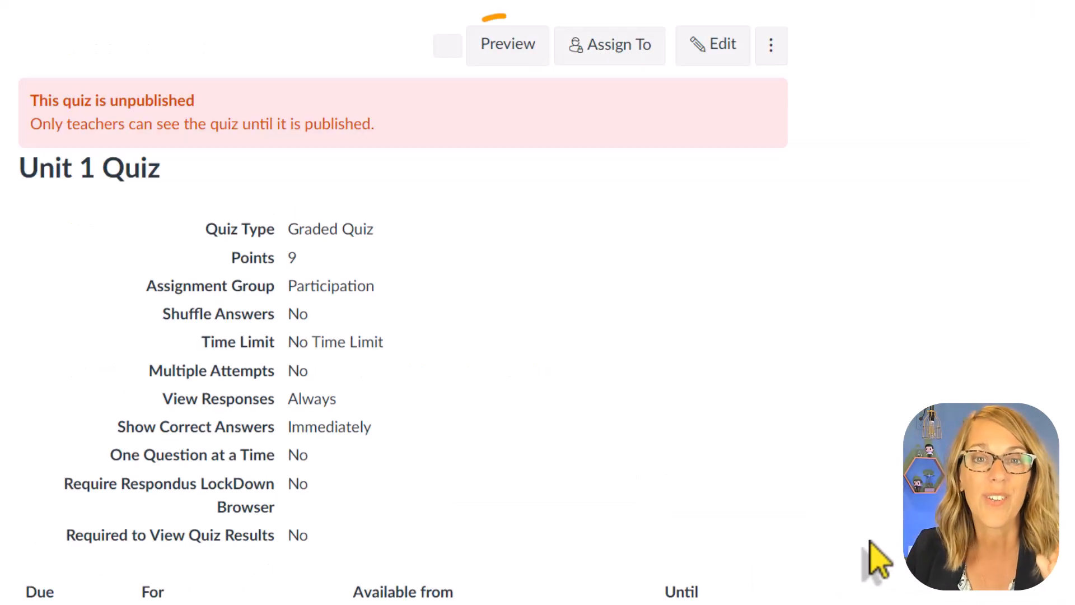
pyautogui.click(508, 44)
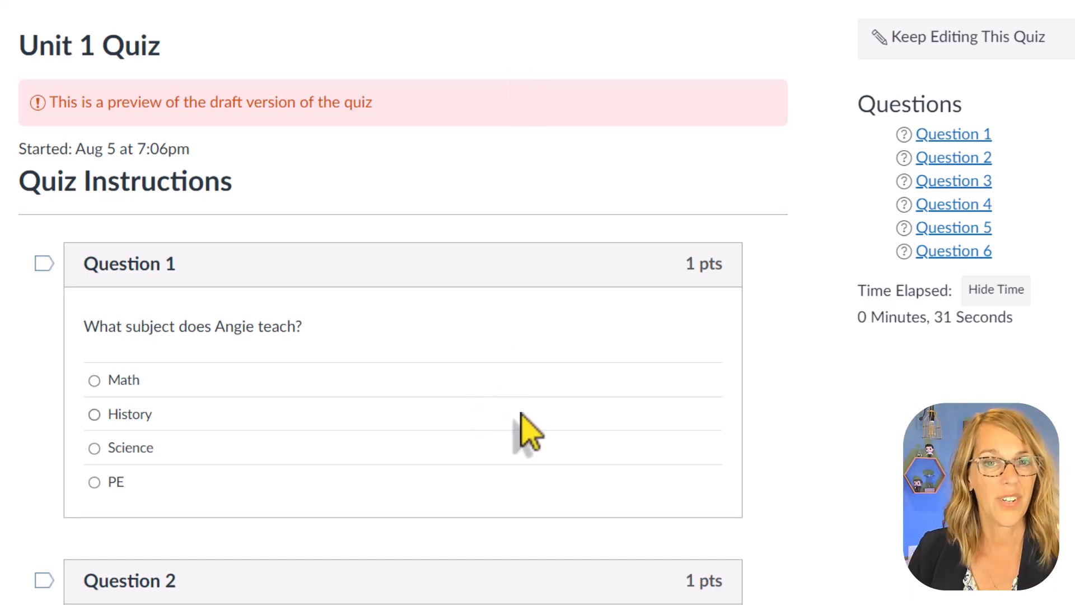
# - Look through the questions in the Unit 1 Quiz preview and return to the course's quiz list
pyautogui.scroll(-8, 521, 431)
pyautogui.scroll(-1, 529, 431)
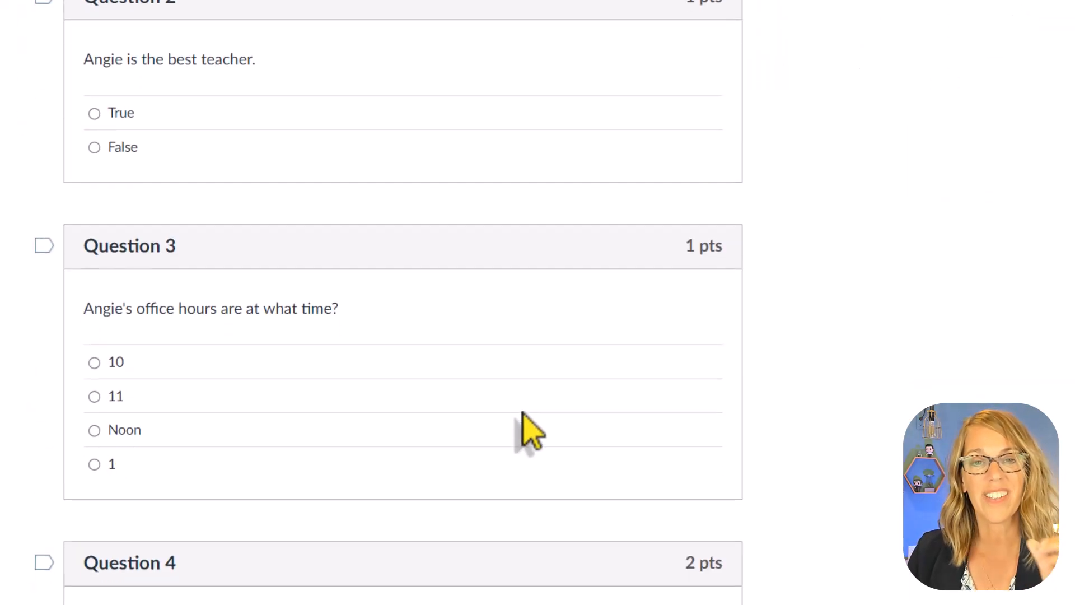
pyautogui.scroll(-10, 526, 431)
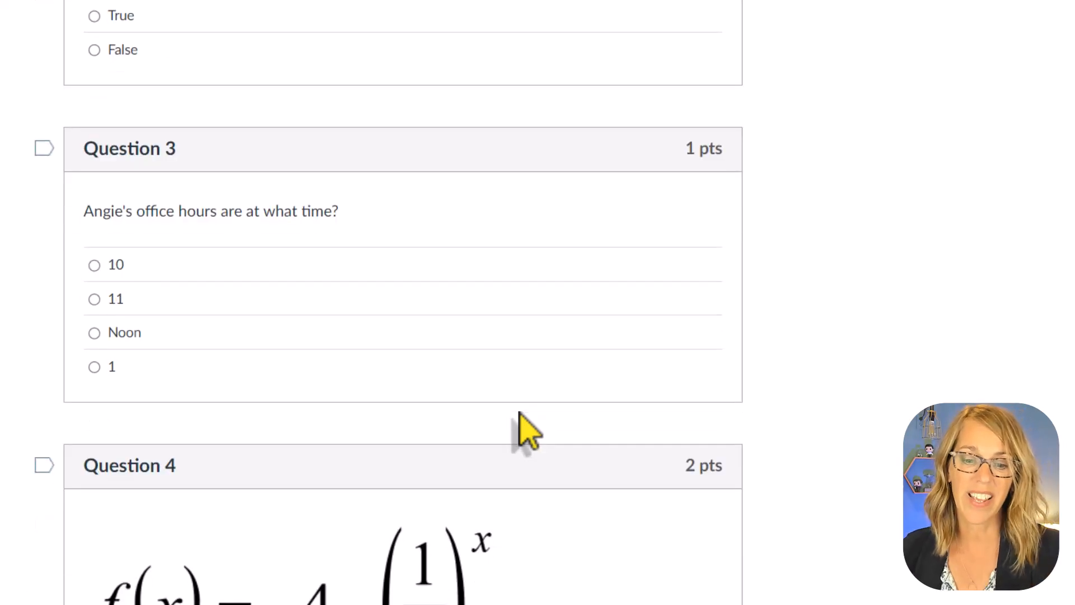
pyautogui.scroll(-17, 521, 414)
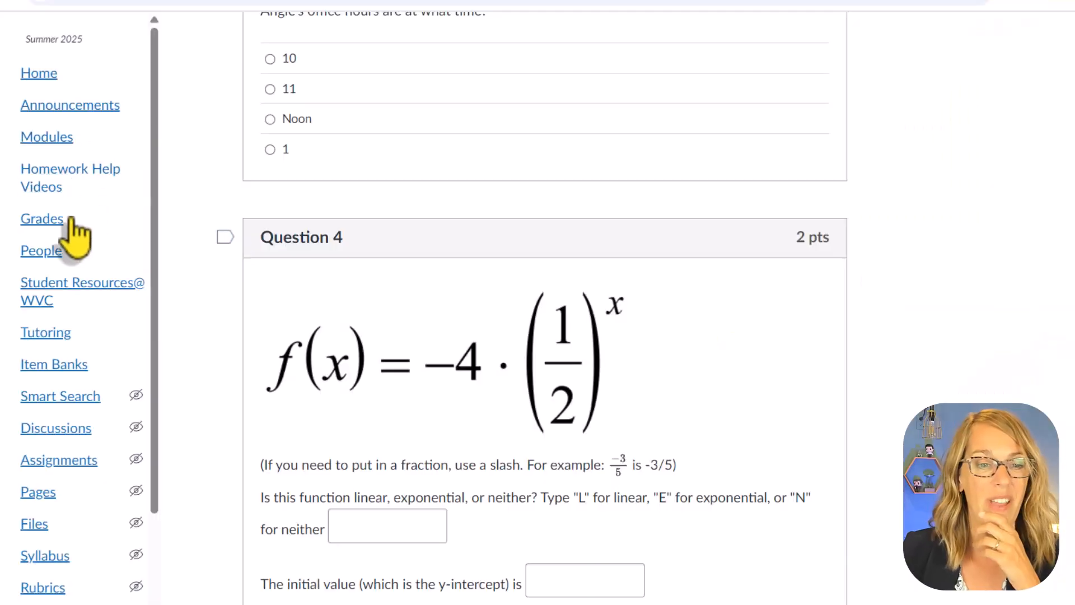
pyautogui.scroll(-3, 66, 285)
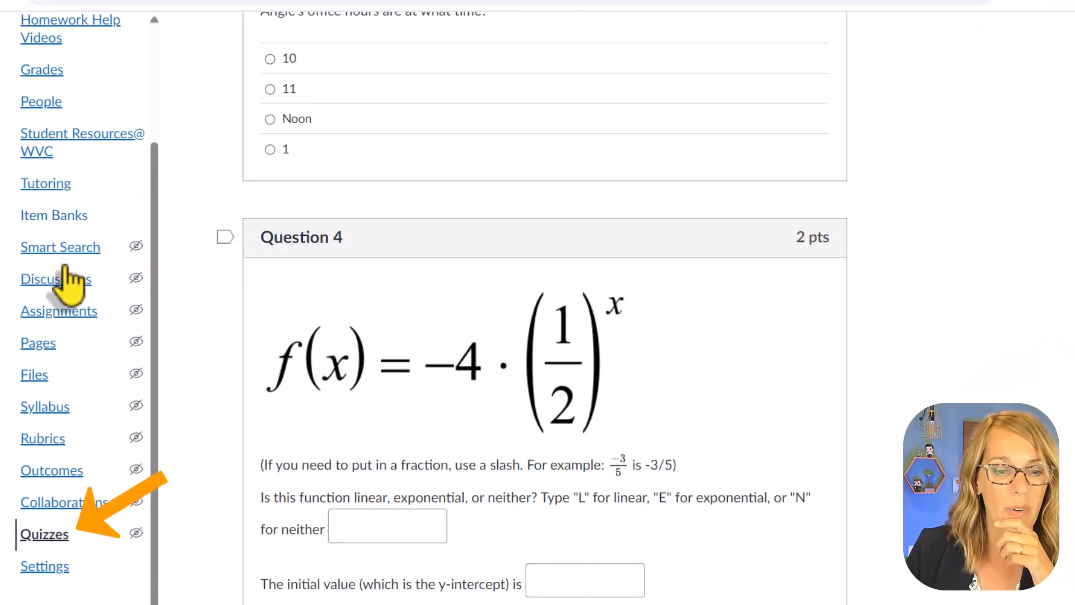
pyautogui.click(50, 538)
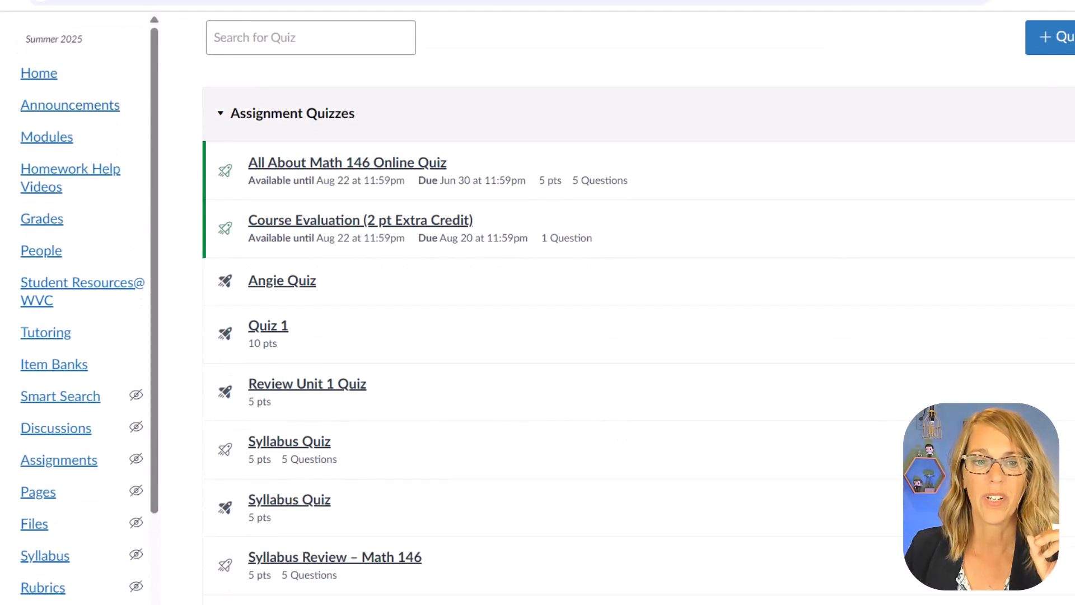
pyautogui.scroll(-1, 1038, 336)
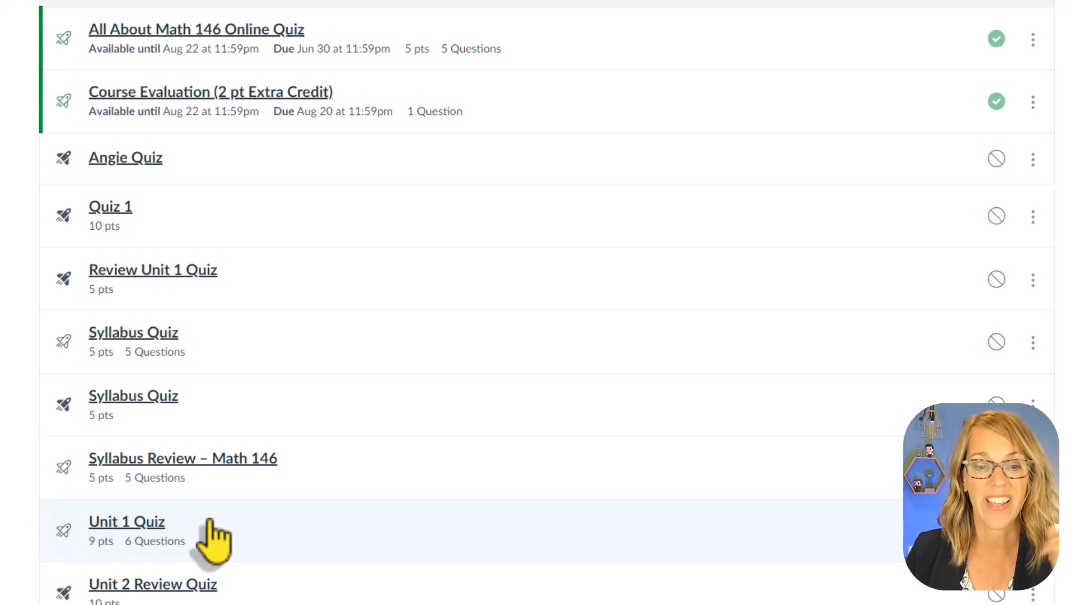
# - Open the course content export page from the course settings
pyautogui.scroll(-3, 84, 540)
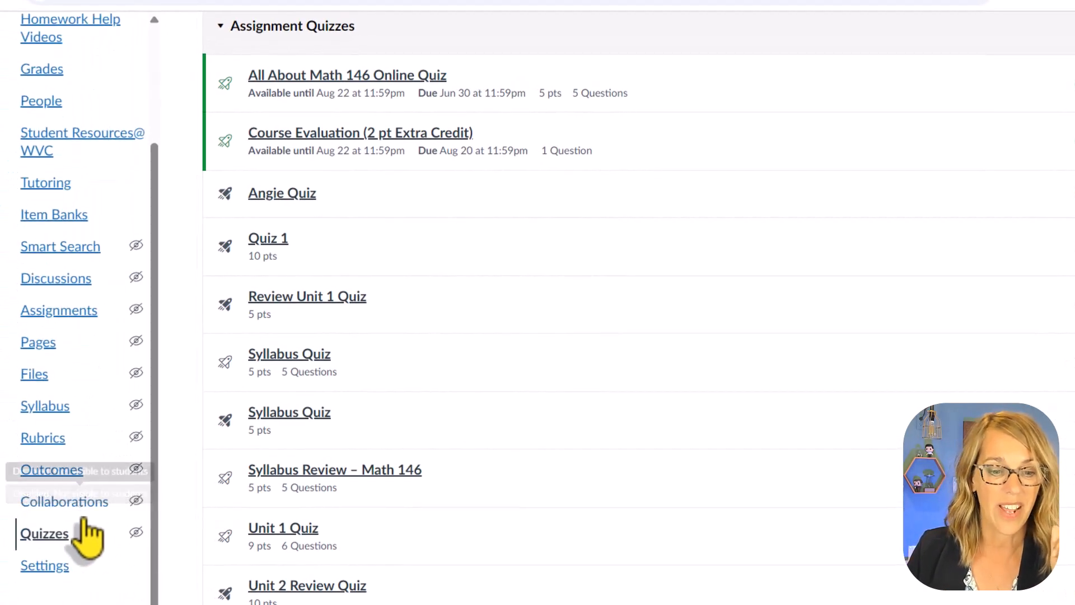
pyautogui.click(56, 567)
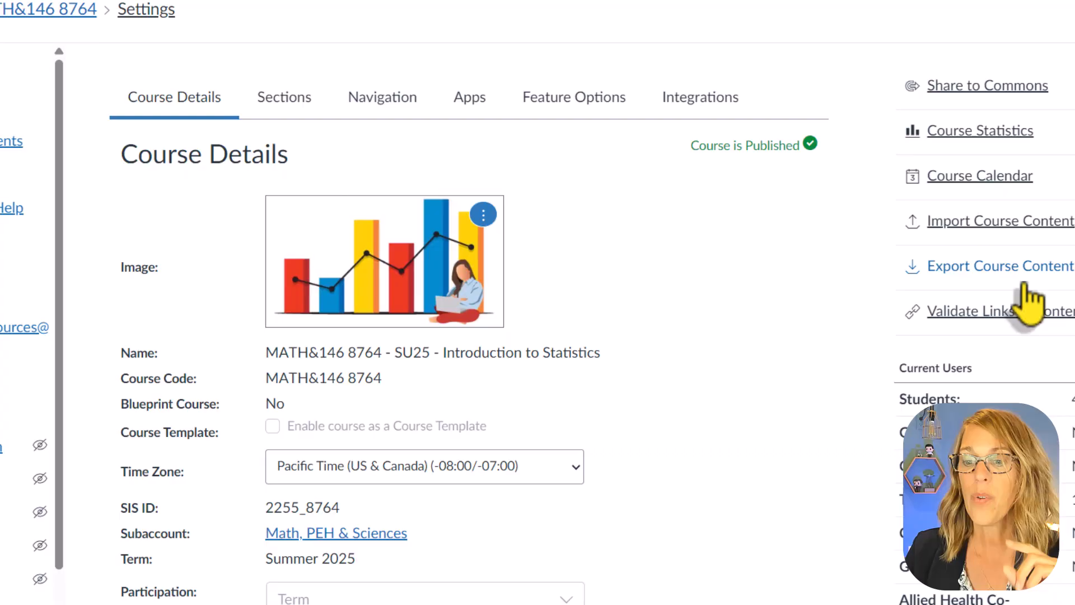
pyautogui.click(1020, 270)
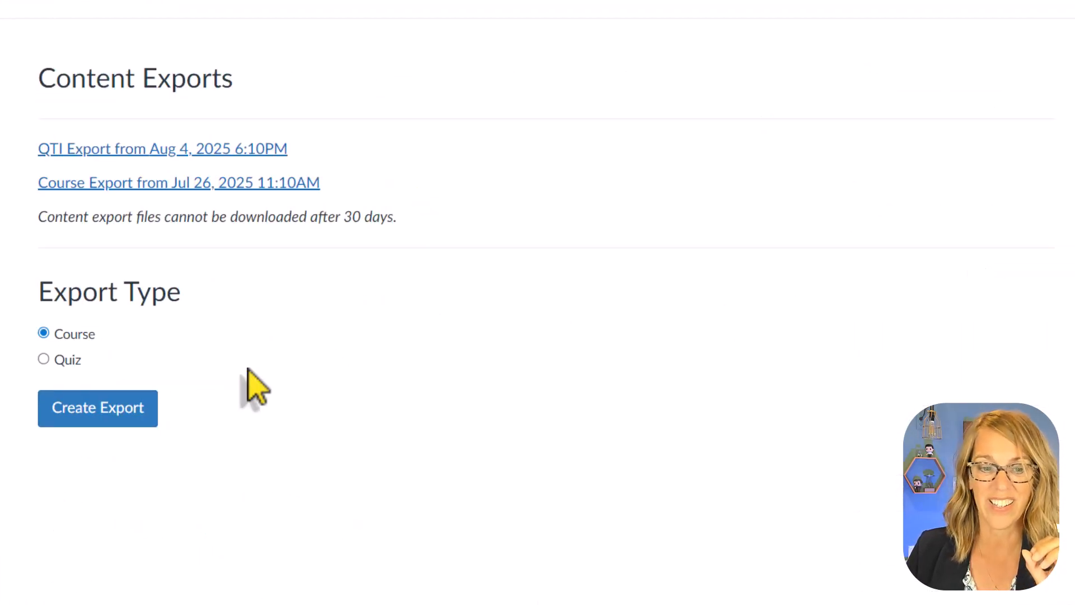
# - Create a content export of type Quiz that includes only Unit 1 Quiz
pyautogui.click(44, 360)
pyautogui.scroll(-2, 219, 403)
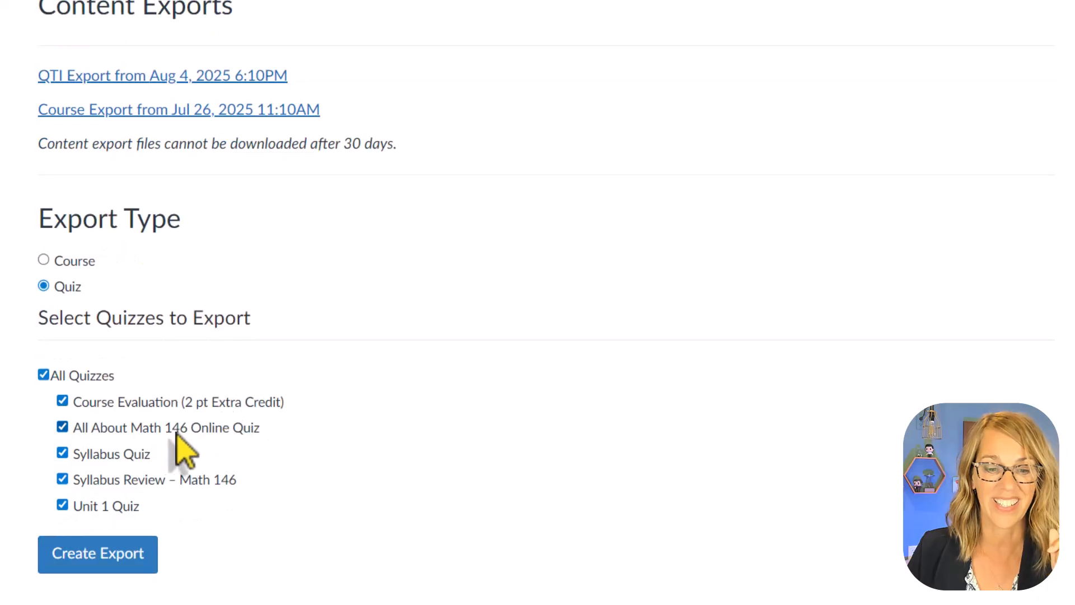
pyautogui.click(43, 375)
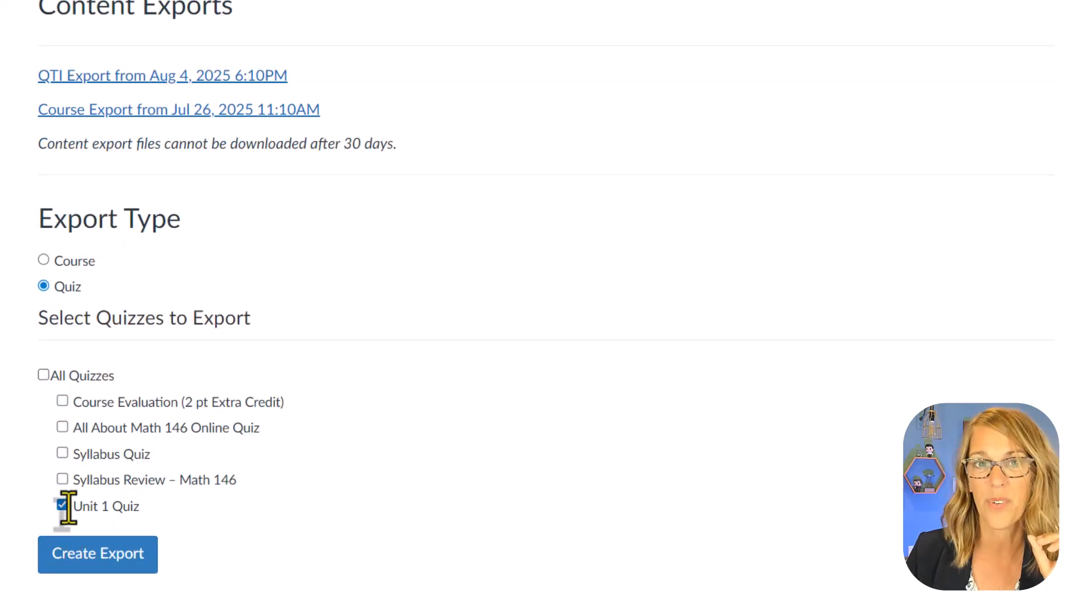
pyautogui.click(108, 560)
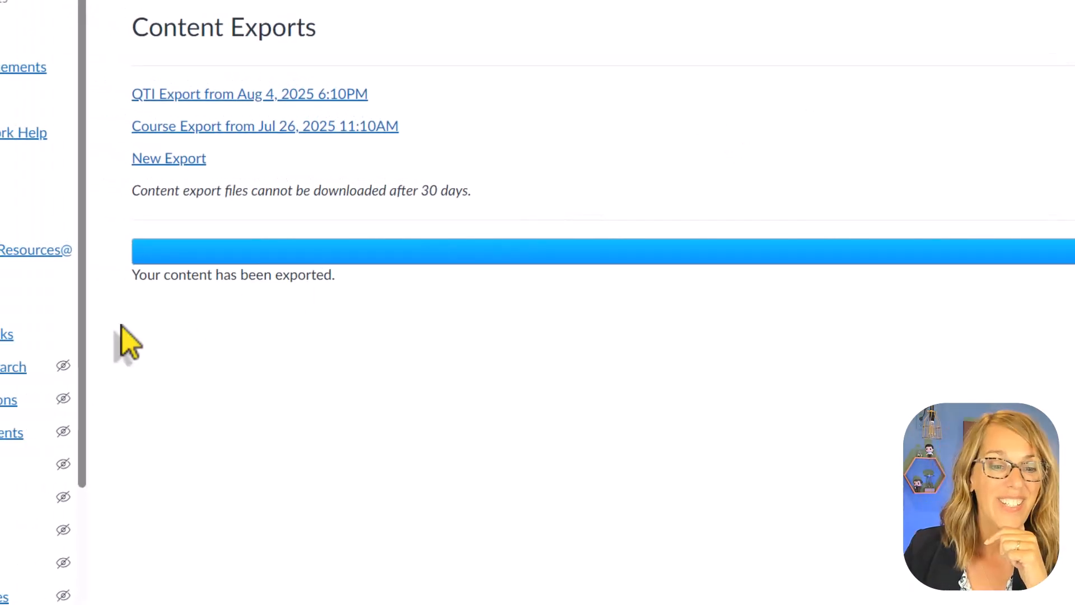
# - Start importing existing content from the course home page with QTI .zip file as the content type
pyautogui.click(45, 53)
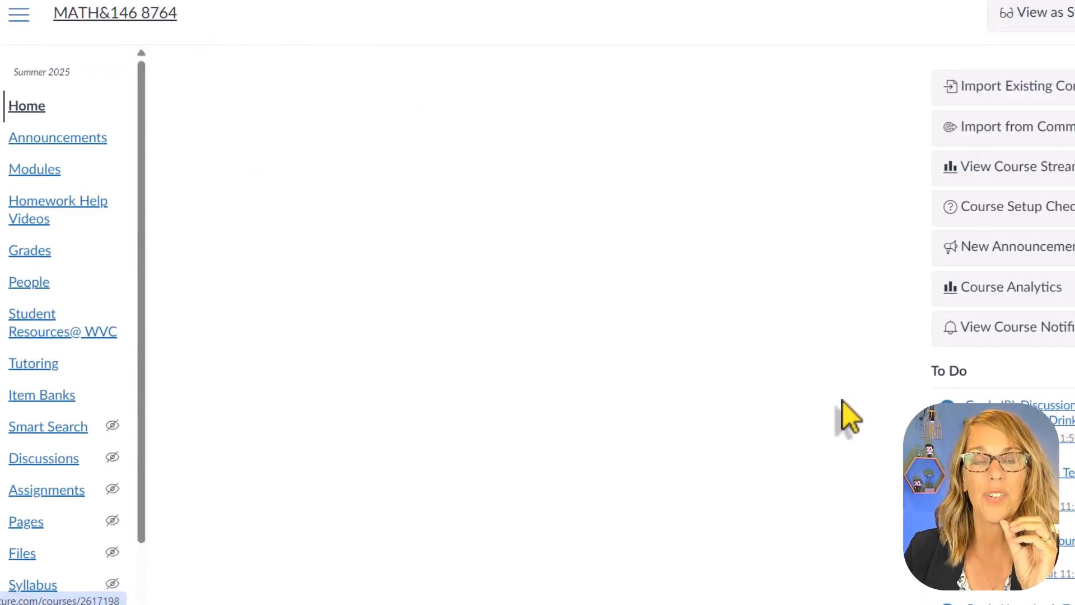
pyautogui.click(953, 70)
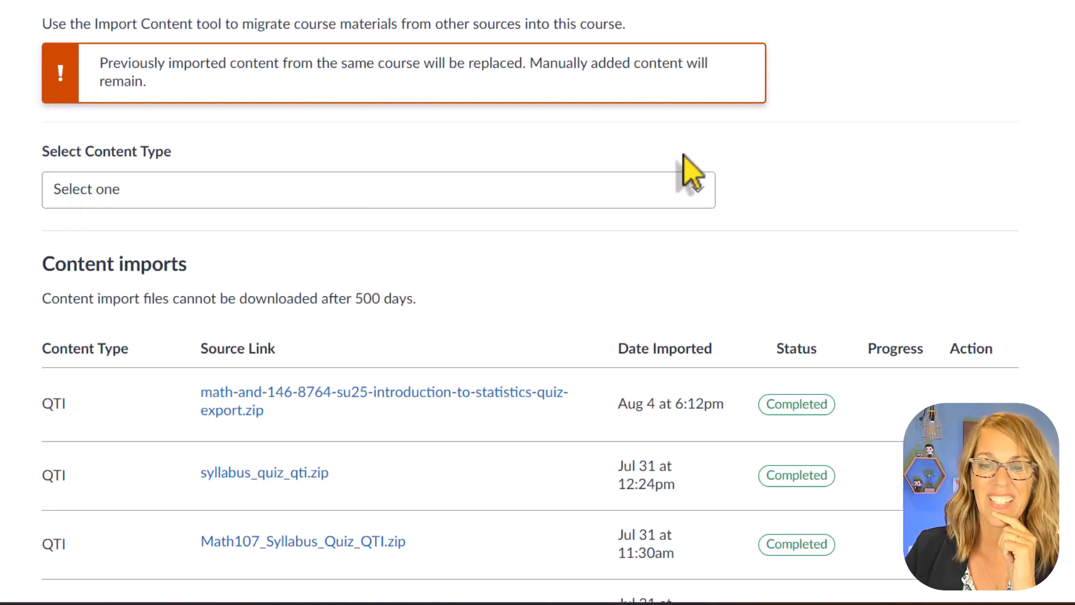
pyautogui.click(704, 191)
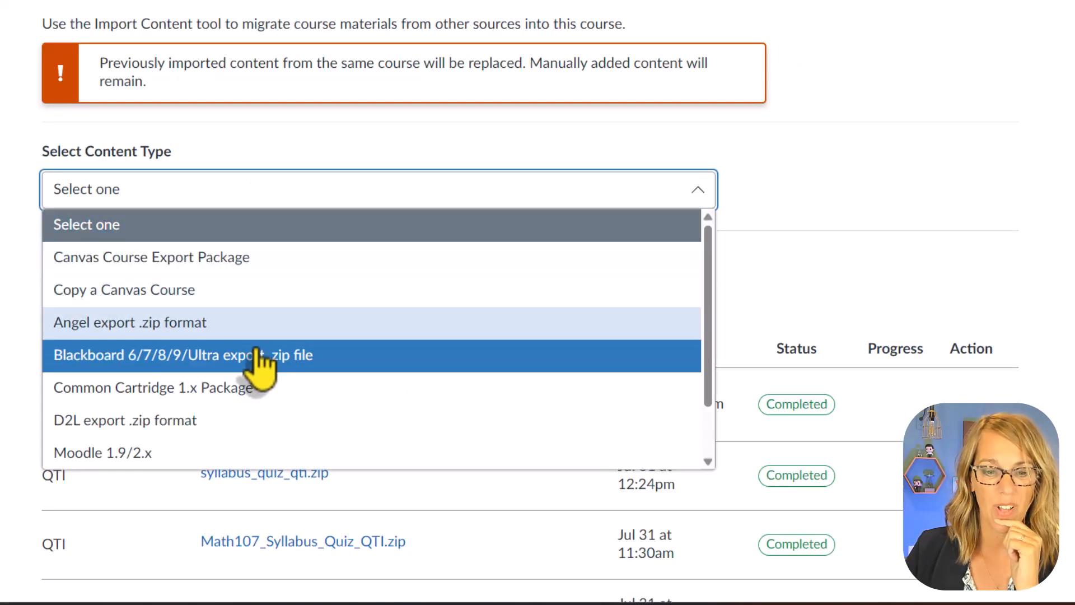
pyautogui.scroll(-2, 259, 365)
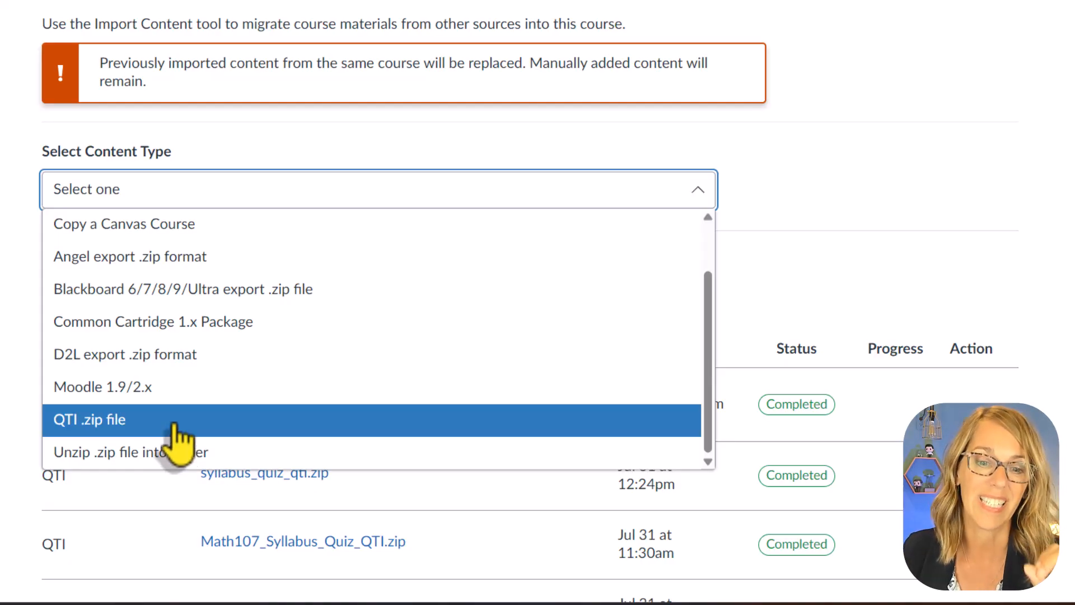
pyautogui.click(178, 425)
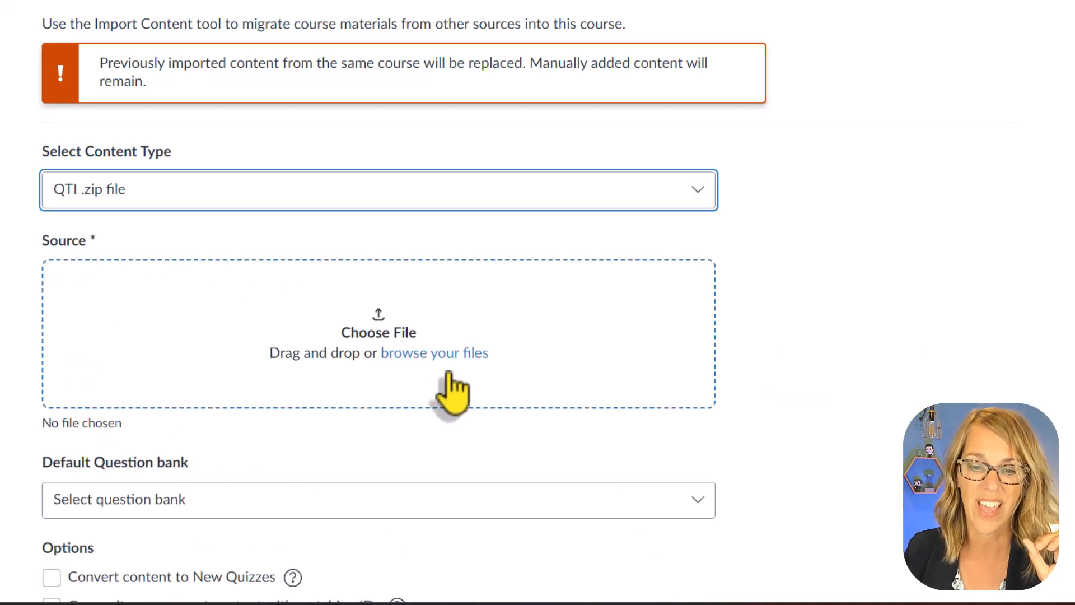
# - Choose the math-and-146-8764-su25-introduction-to-statistics-quiz-export zip from Downloads as the import source
pyautogui.click(461, 354)
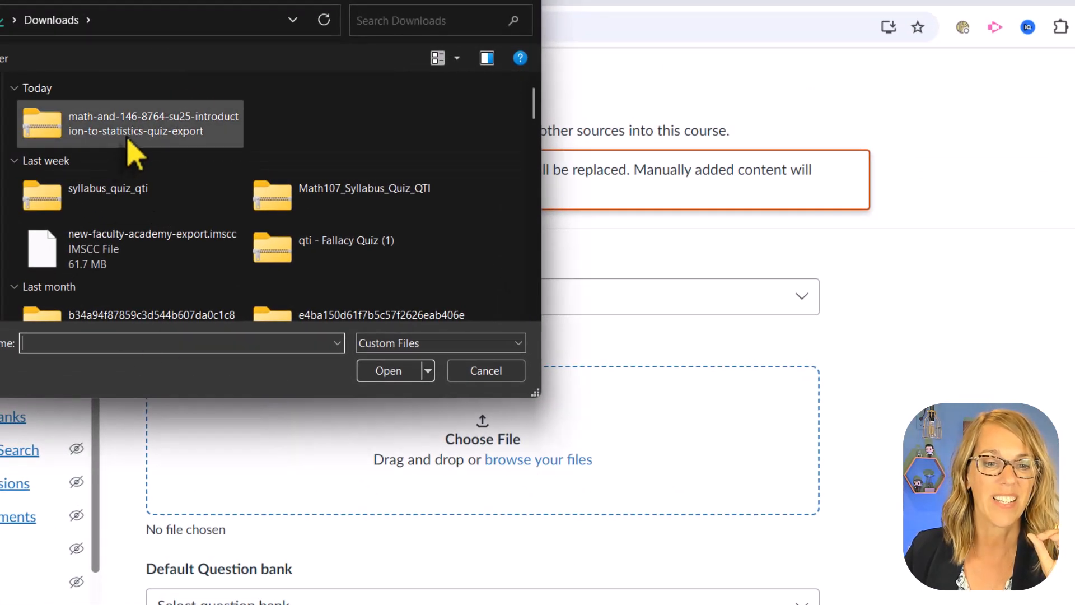
pyautogui.click(128, 138)
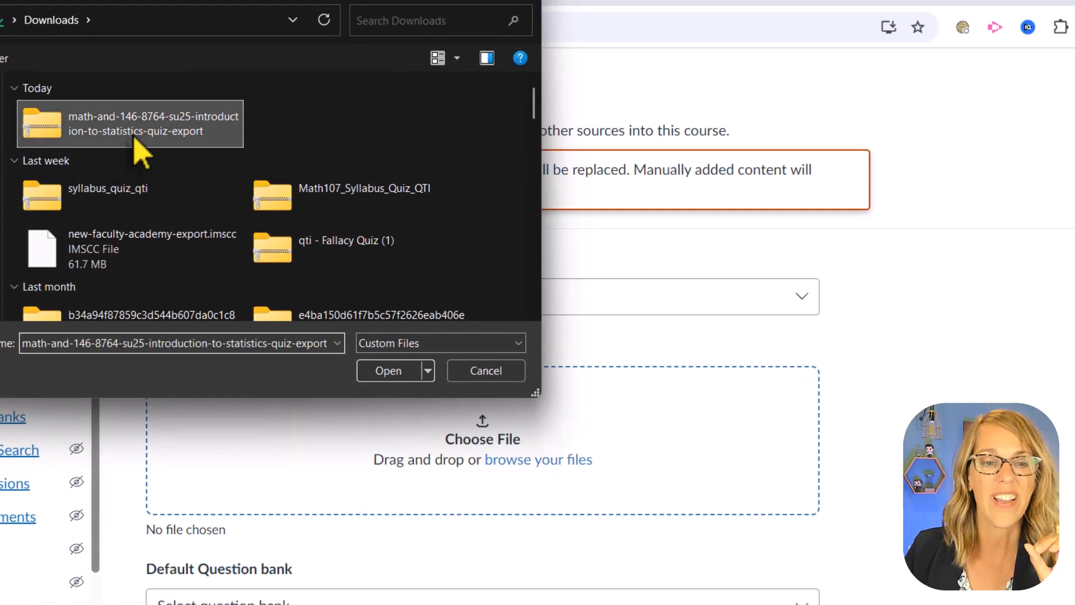
pyautogui.click(392, 371)
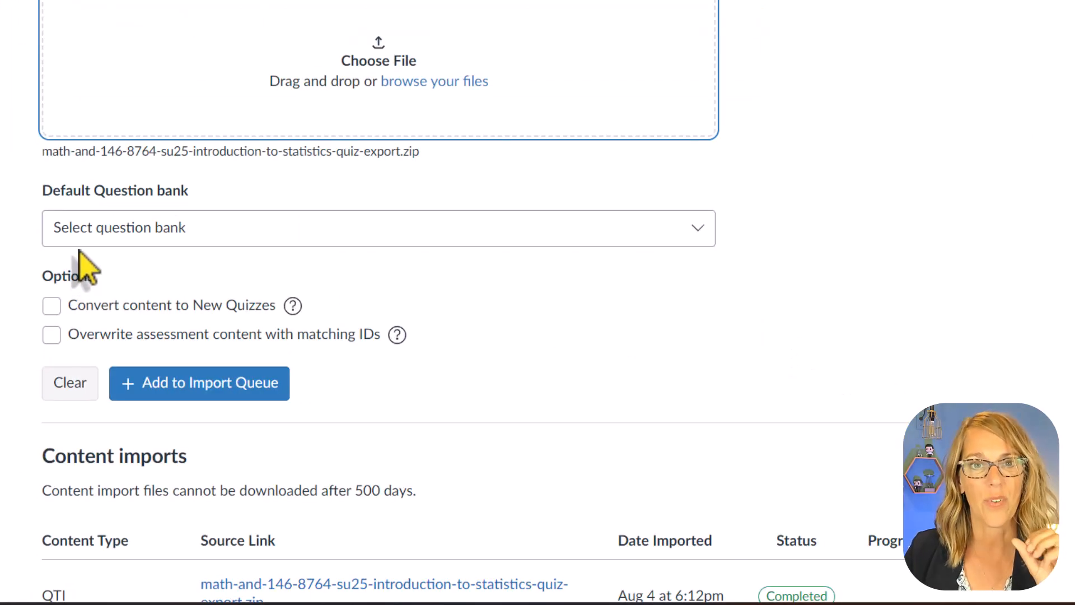
# - Set a new question bank named Unit 1 Quiz as the import's default bank and add the import to the queue
pyautogui.click(698, 231)
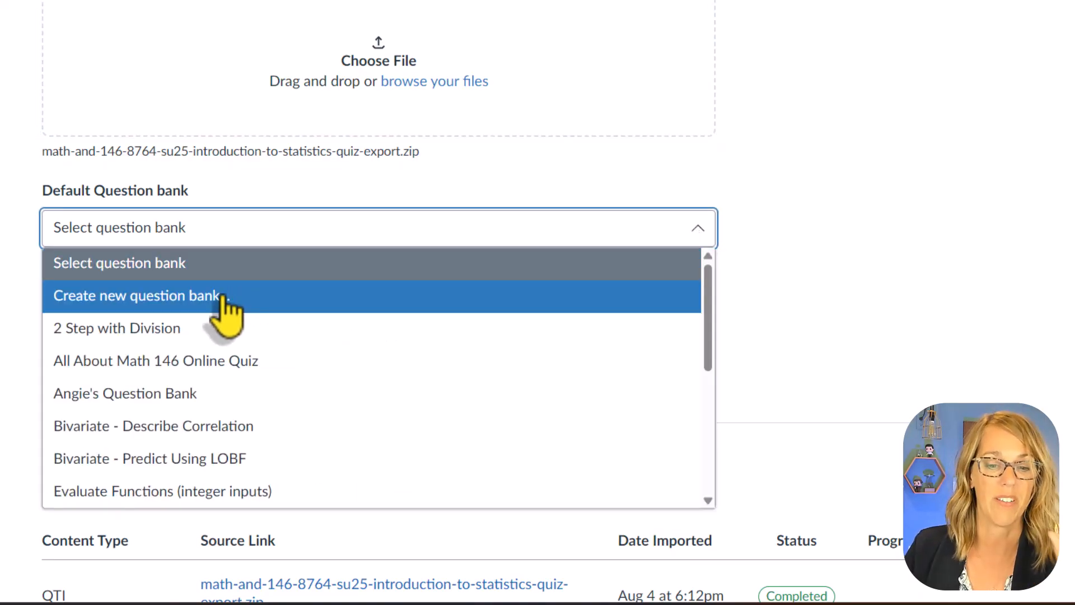
pyautogui.click(224, 297)
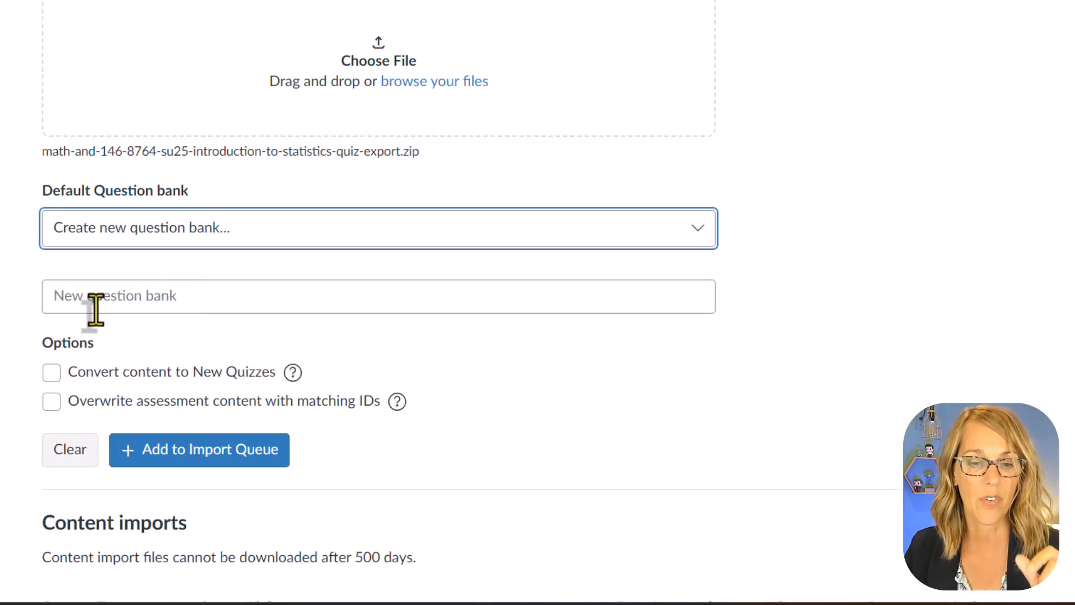
pyautogui.click(123, 299)
pyautogui.write('Unit 1 Quiz')
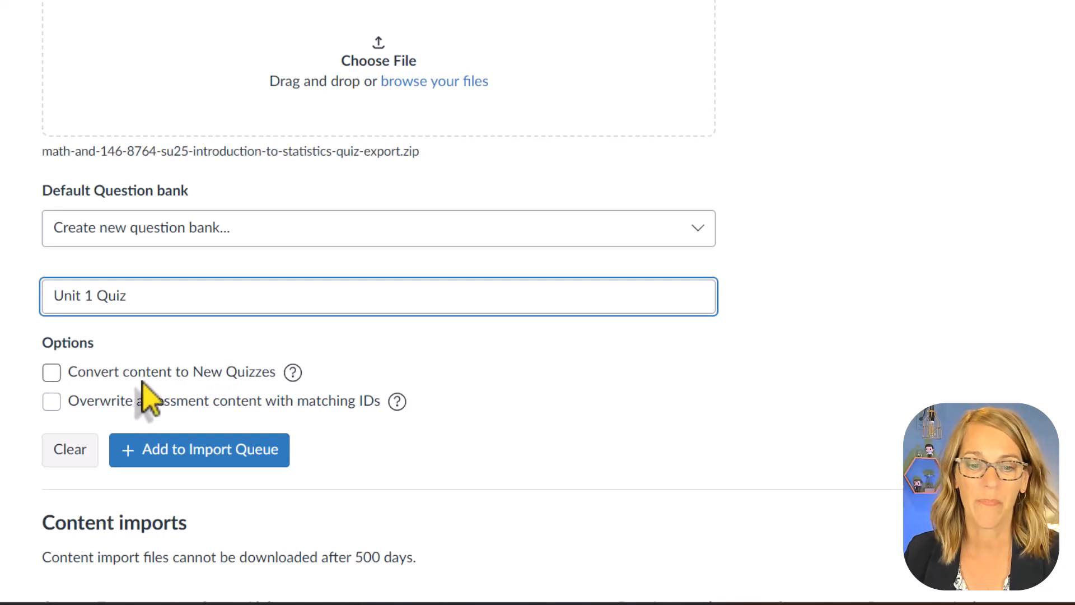
pyautogui.click(236, 455)
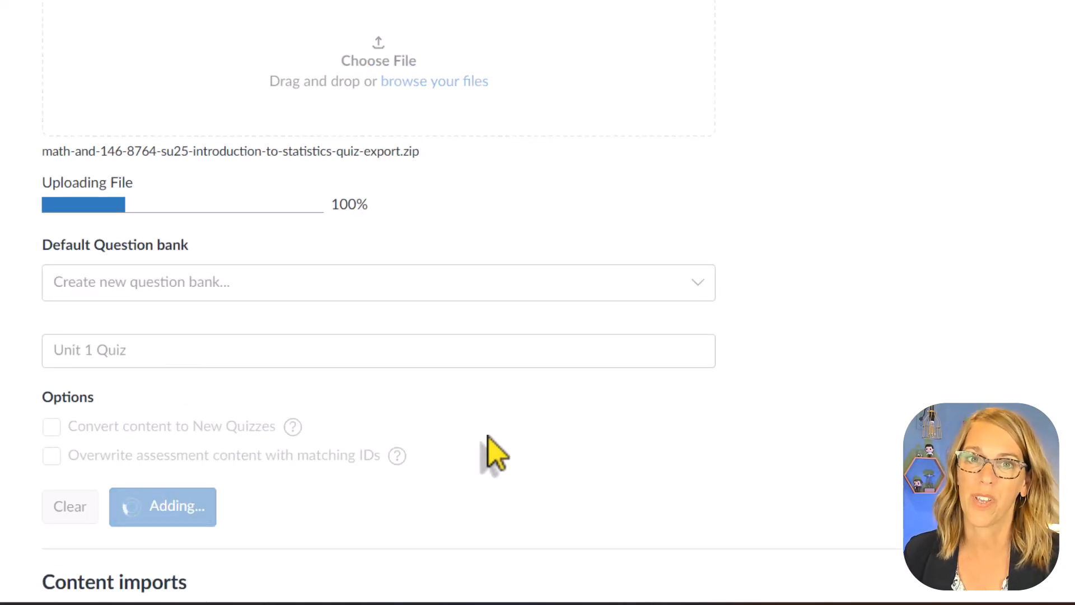
pyautogui.scroll(-10, 588, 425)
pyautogui.scroll(-1, 519, 303)
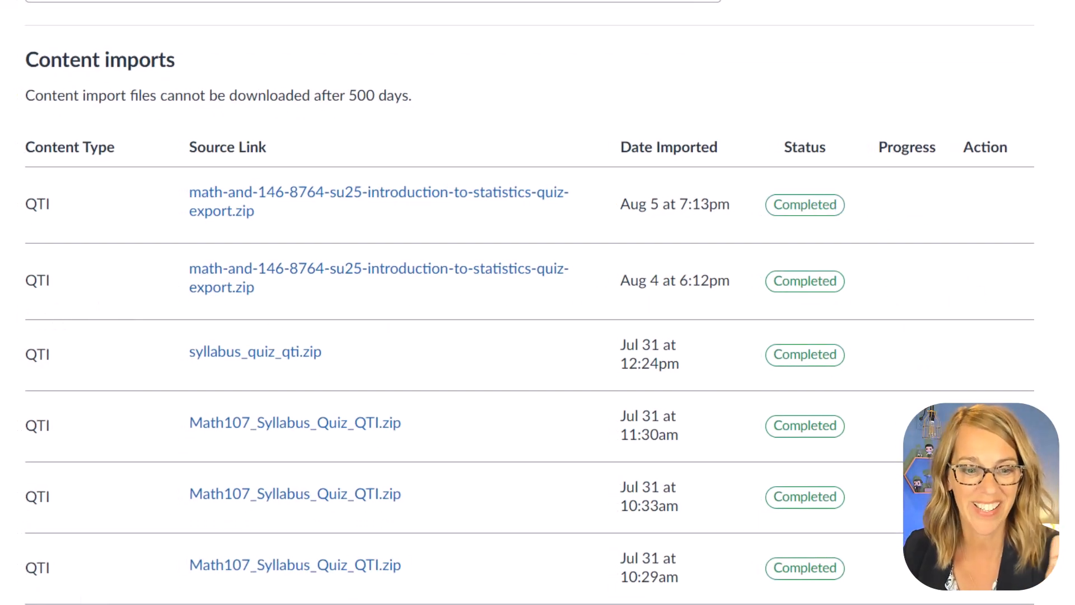
# - Open the course question banks from the quiz list and look for the Unit 1 Quiz bank
pyautogui.scroll(-3, 7, 358)
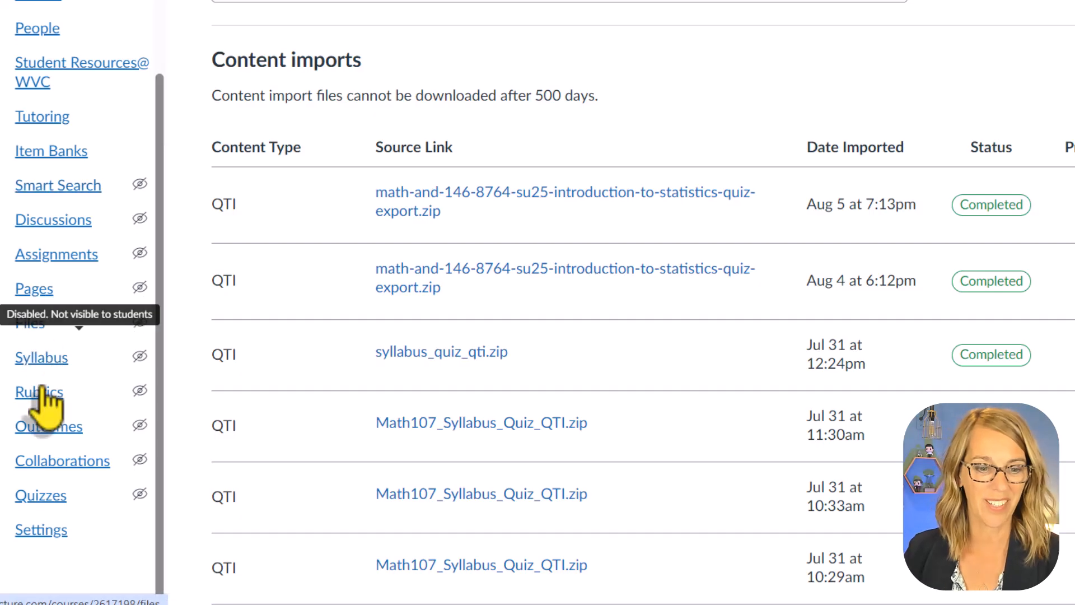
pyautogui.click(34, 500)
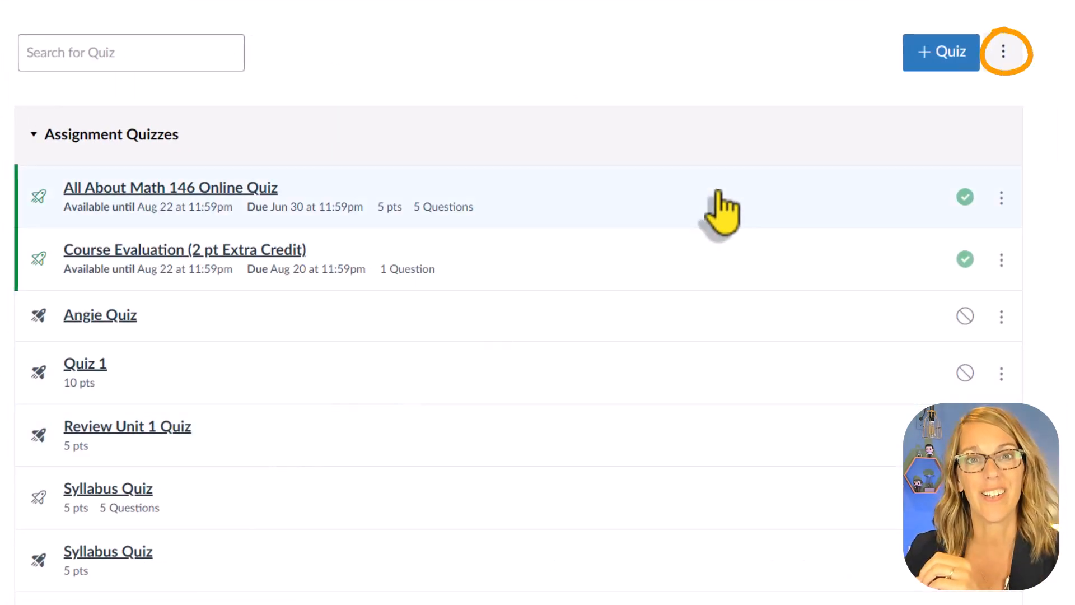
pyautogui.click(1004, 52)
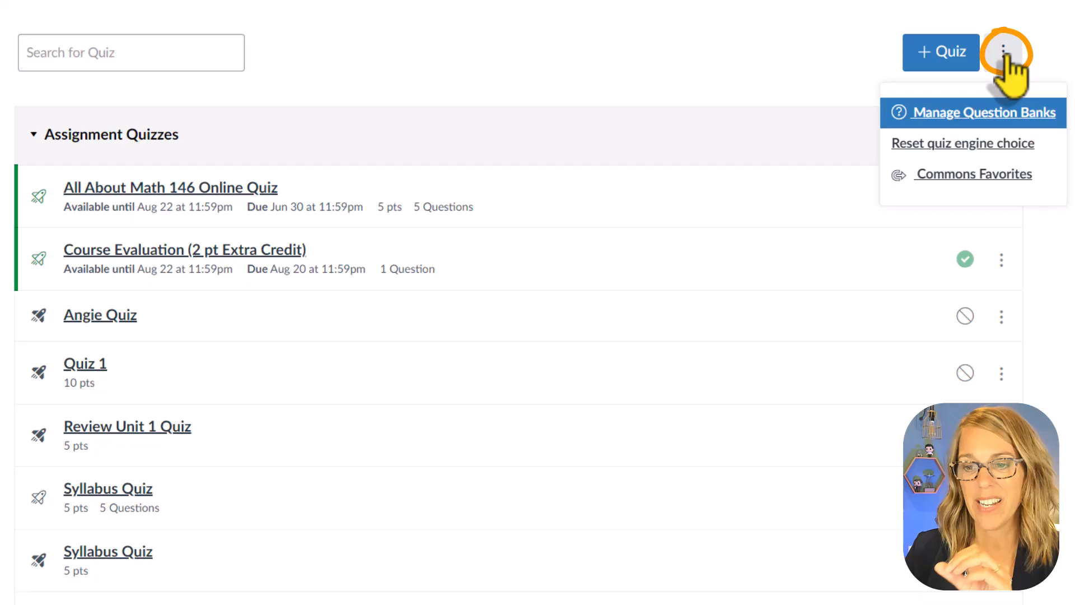
pyautogui.click(1012, 113)
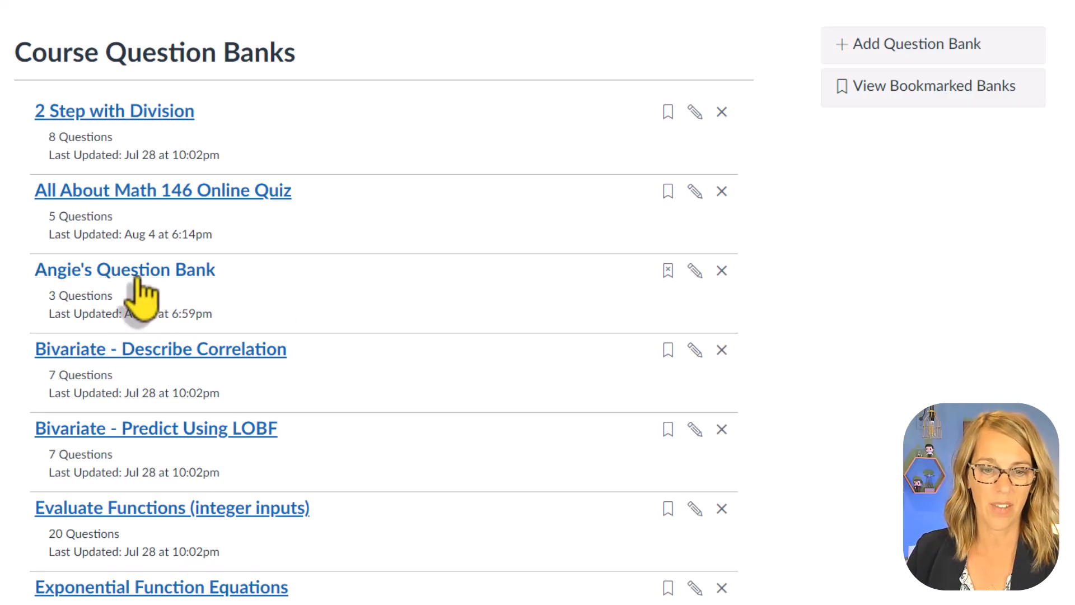
pyautogui.scroll(-2, 325, 339)
pyautogui.scroll(-10, 321, 325)
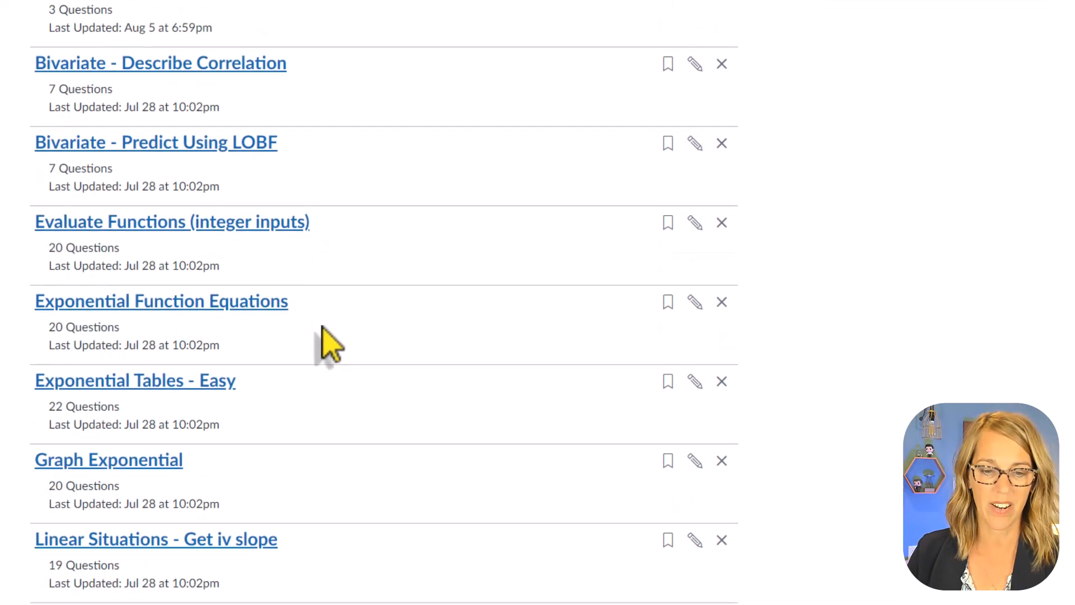
pyautogui.scroll(-4, 322, 330)
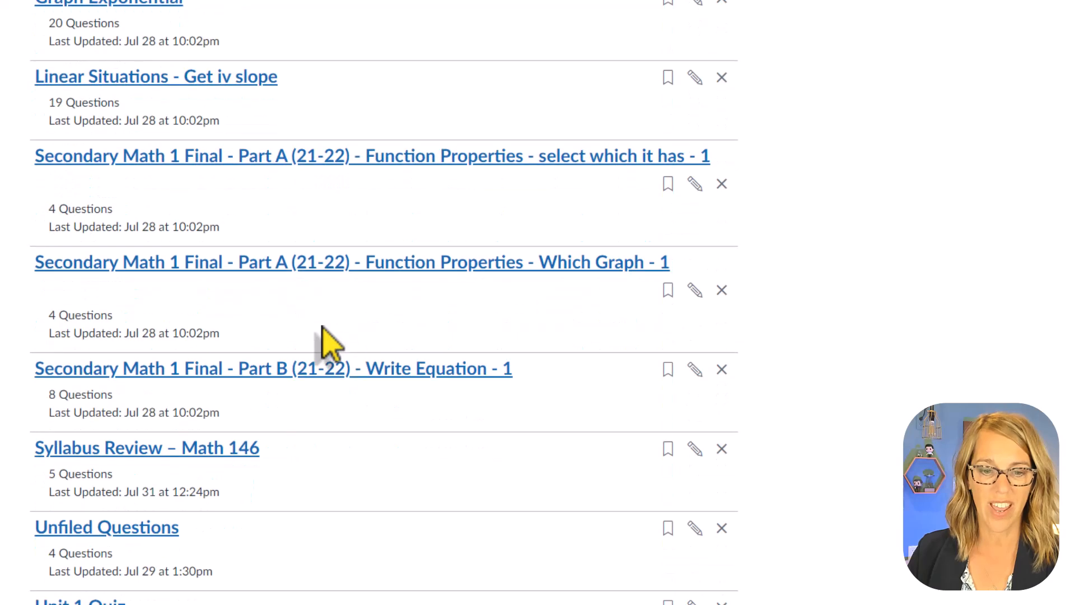